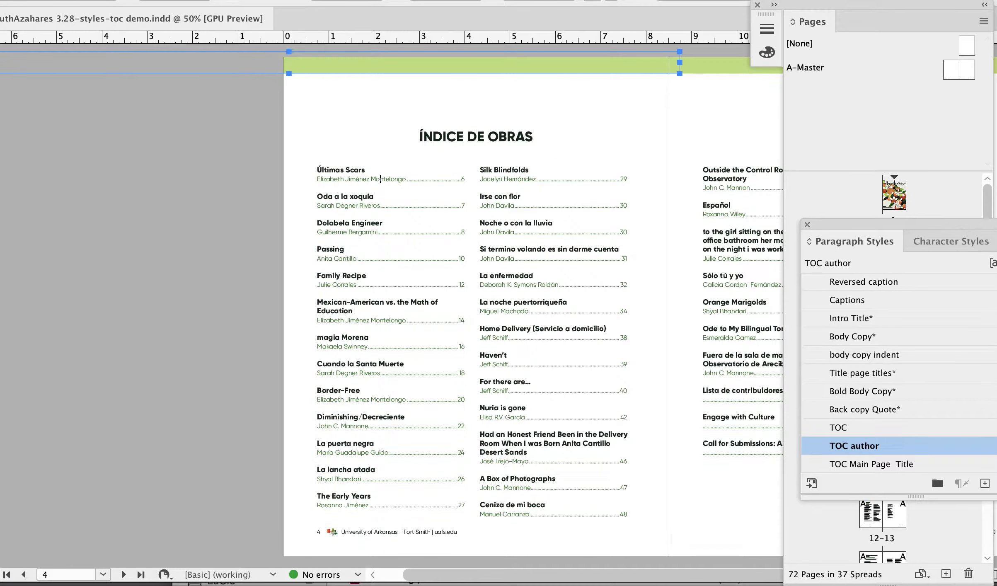
Open the table of contents settings and add the Captions and Reversed caption paragraph styles to the included styles.
{"action": "left_click", "coordinate": [92, 0]}
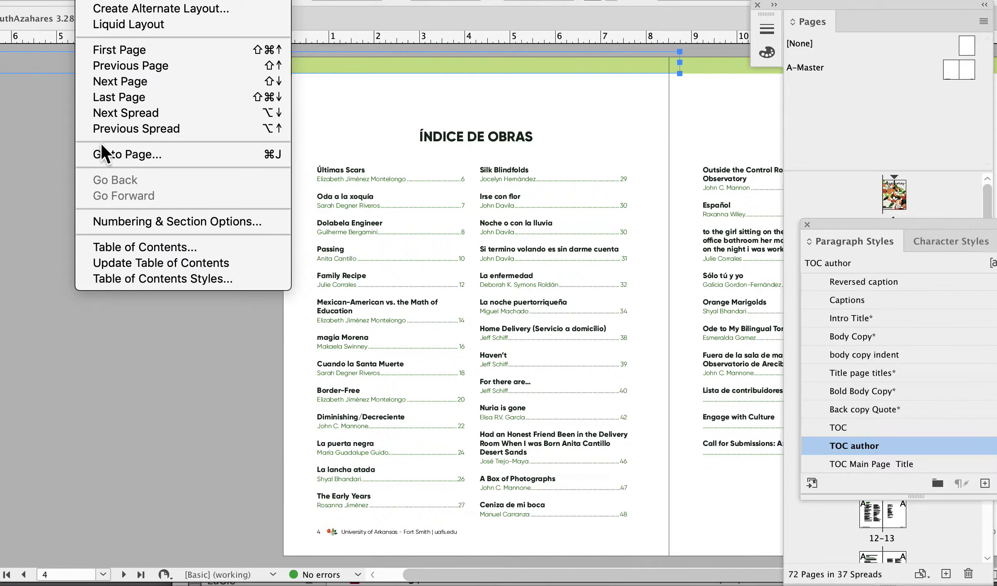
{"action": "left_click", "coordinate": [118, 247]}
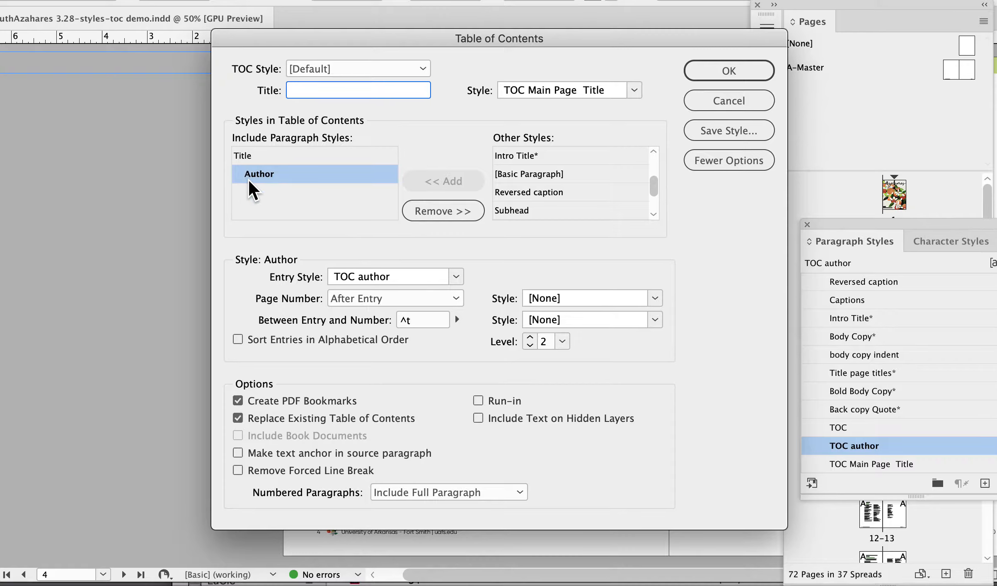
{"action": "left_click", "coordinate": [251, 156]}
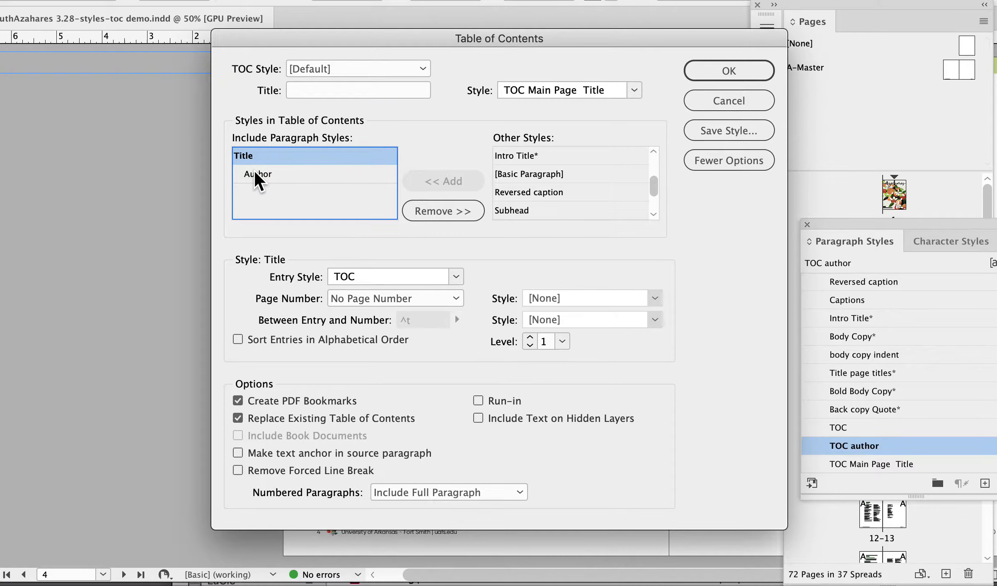
{"action": "left_click", "coordinate": [255, 171]}
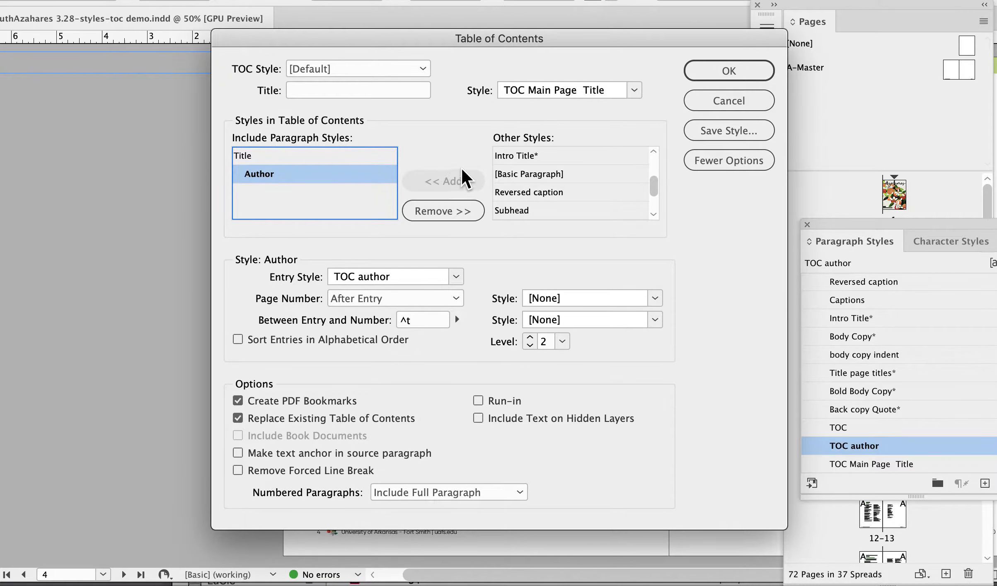
{"action": "scroll", "coordinate": [609, 158], "scroll_direction": "down", "scroll_amount": 5}
{"action": "scroll", "coordinate": [607, 161], "scroll_direction": "up", "scroll_amount": 6}
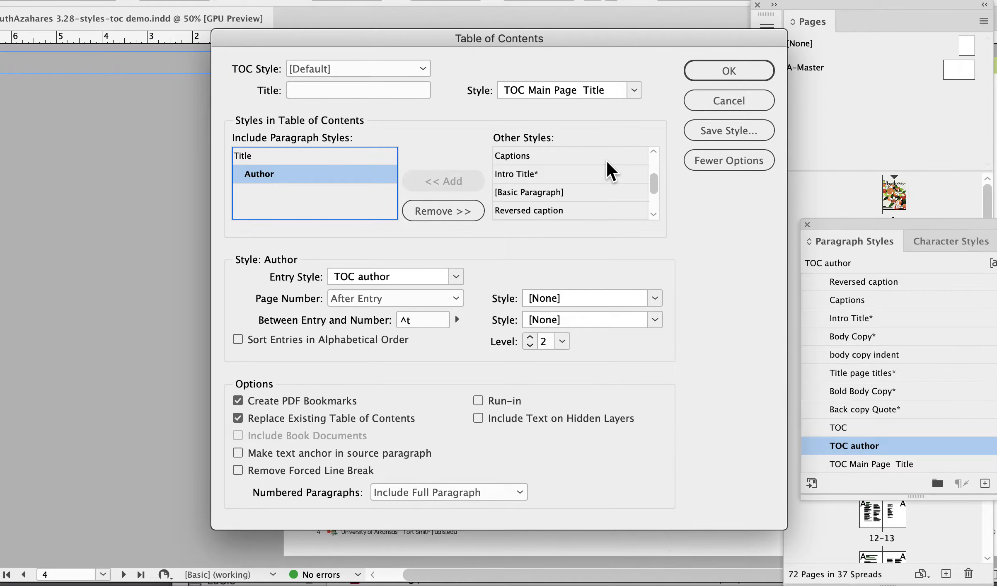
{"action": "left_click", "coordinate": [505, 154]}
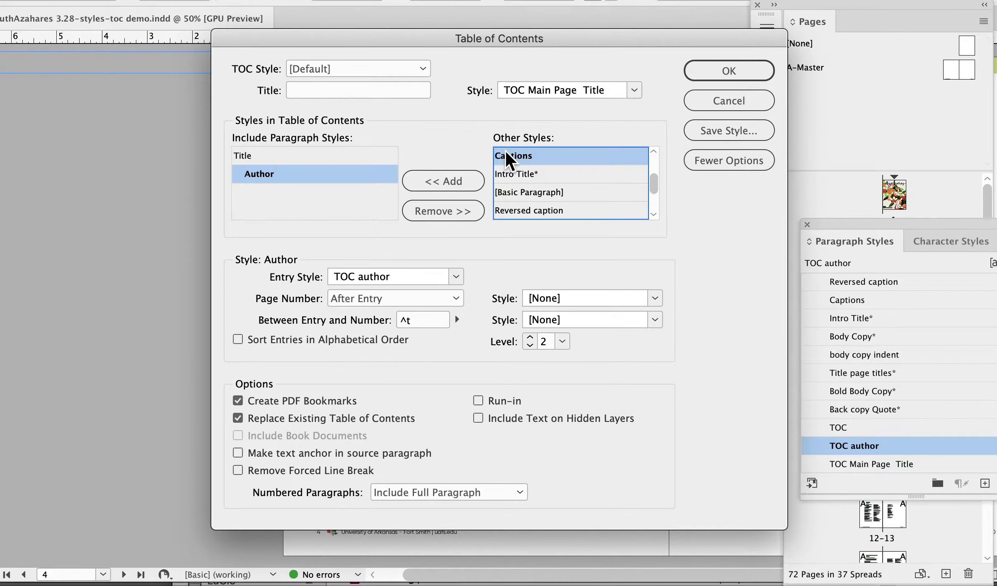
{"action": "left_click", "coordinate": [473, 180]}
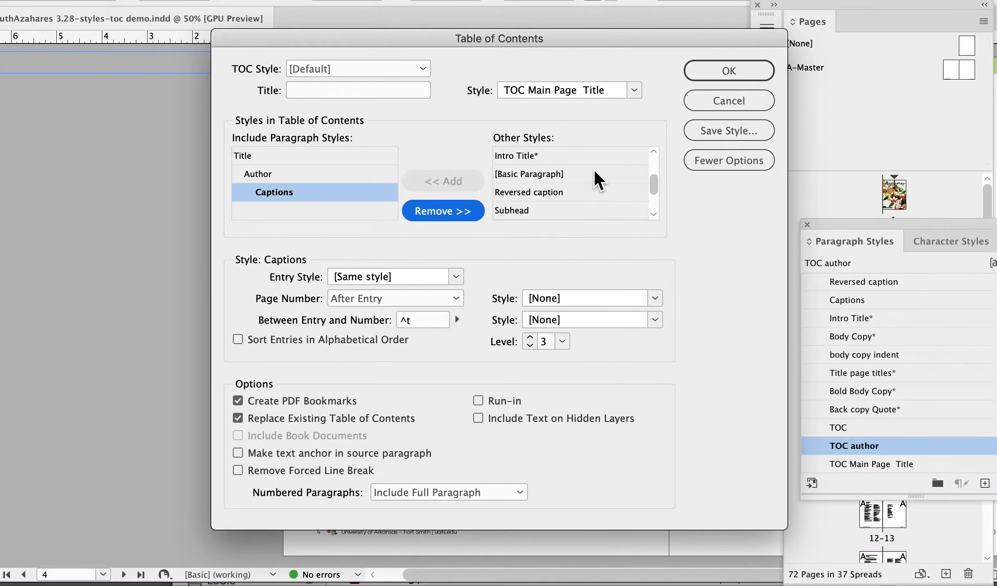
{"action": "scroll", "coordinate": [594, 171], "scroll_direction": "down", "scroll_amount": 2}
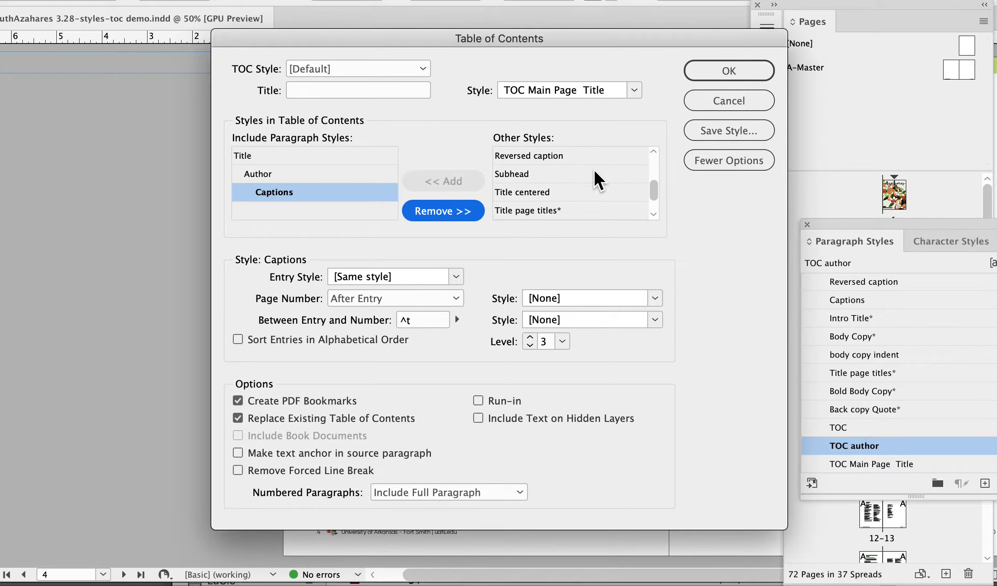
{"action": "left_click", "coordinate": [543, 155]}
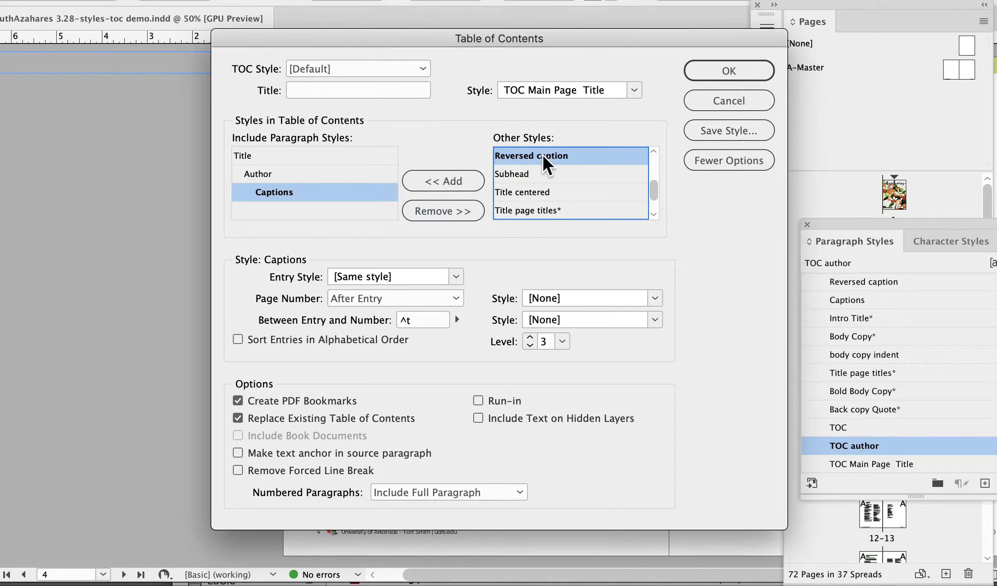
{"action": "left_click", "coordinate": [461, 182]}
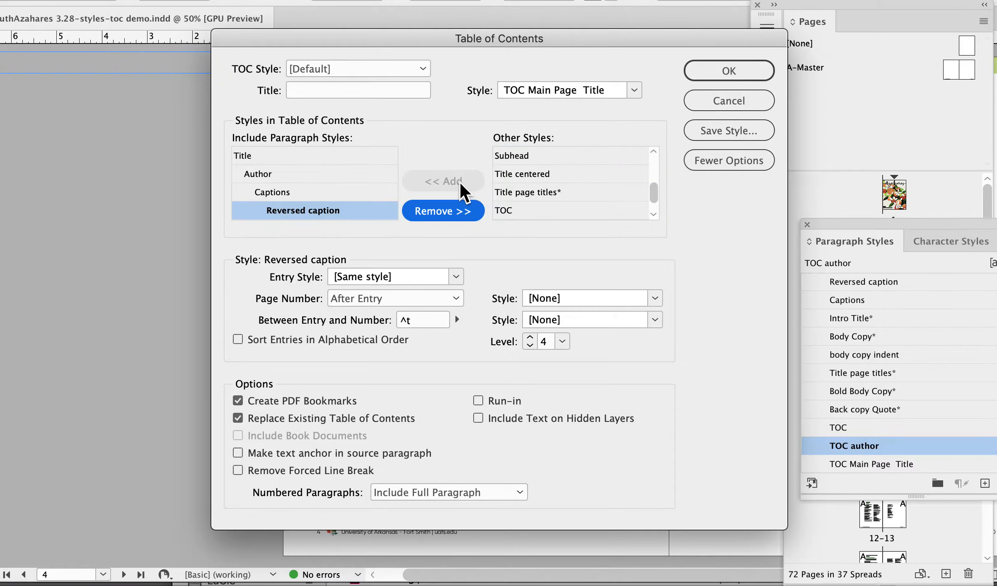
Set the entry style of both Captions and Reversed caption to TOC, and update the existing table of contents.
{"action": "left_click", "coordinate": [290, 191]}
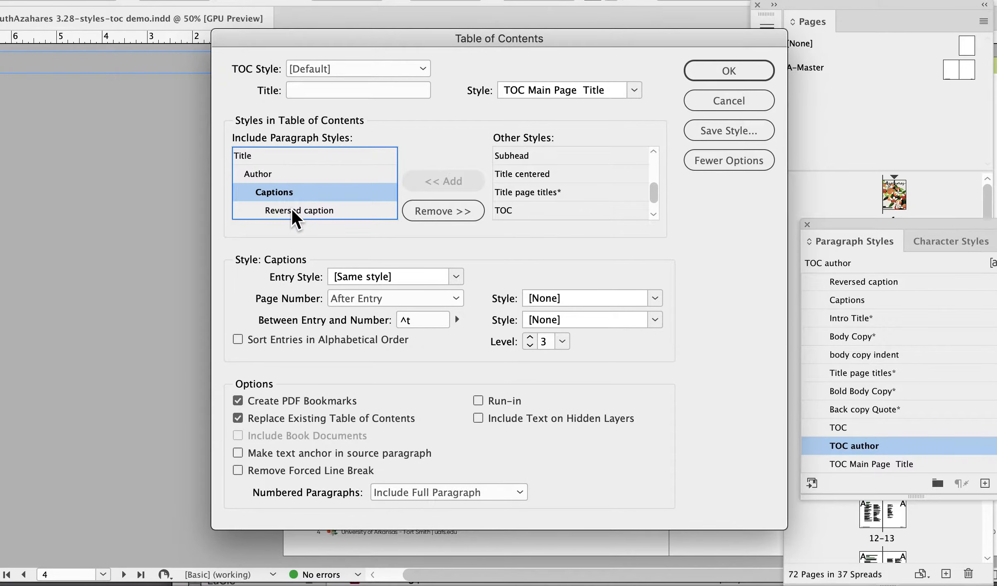
{"action": "left_click", "coordinate": [372, 276]}
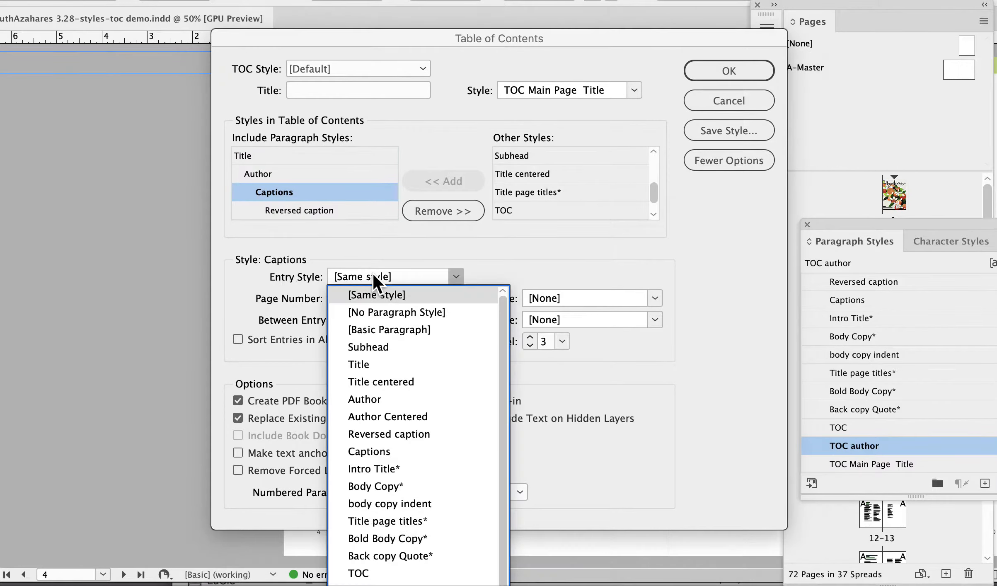
{"action": "left_click", "coordinate": [361, 574]}
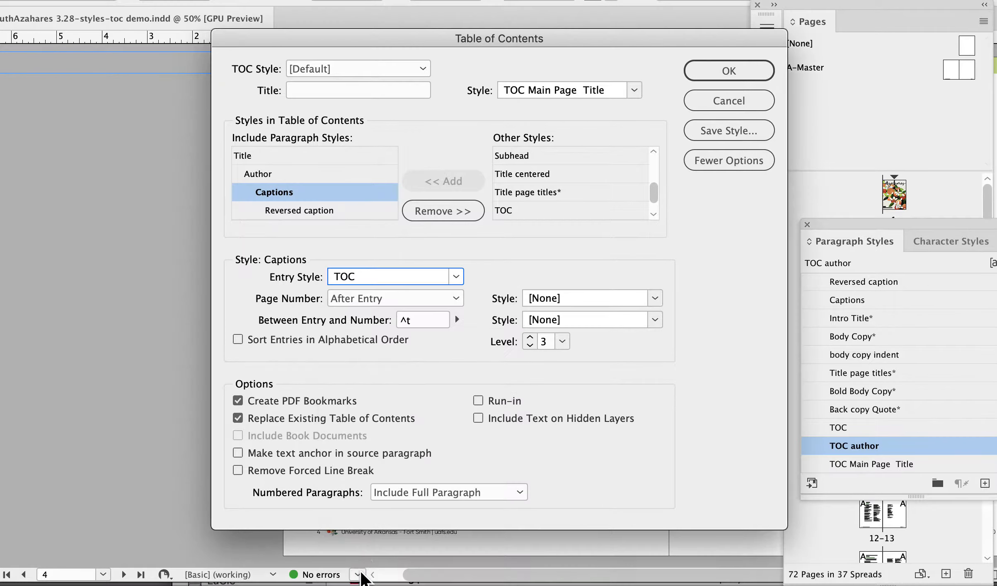
{"action": "left_click", "coordinate": [307, 208]}
{"action": "left_click", "coordinate": [378, 276]}
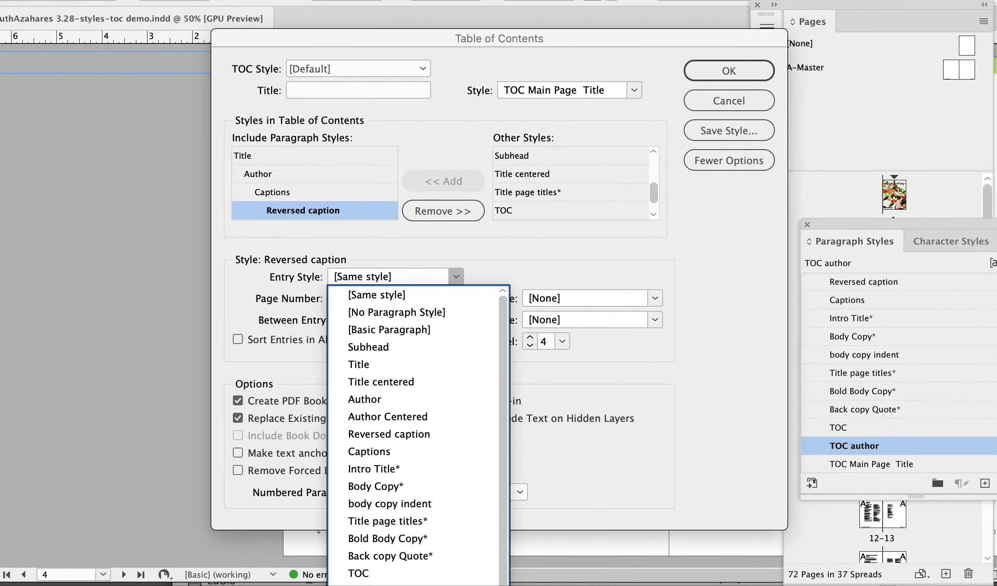
{"action": "left_click", "coordinate": [361, 574]}
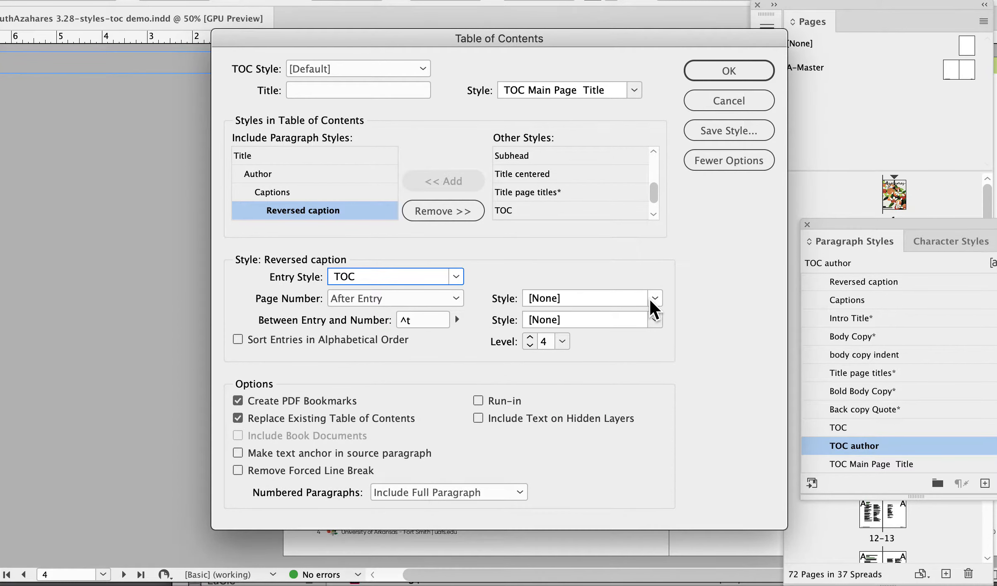
{"action": "left_click", "coordinate": [313, 191]}
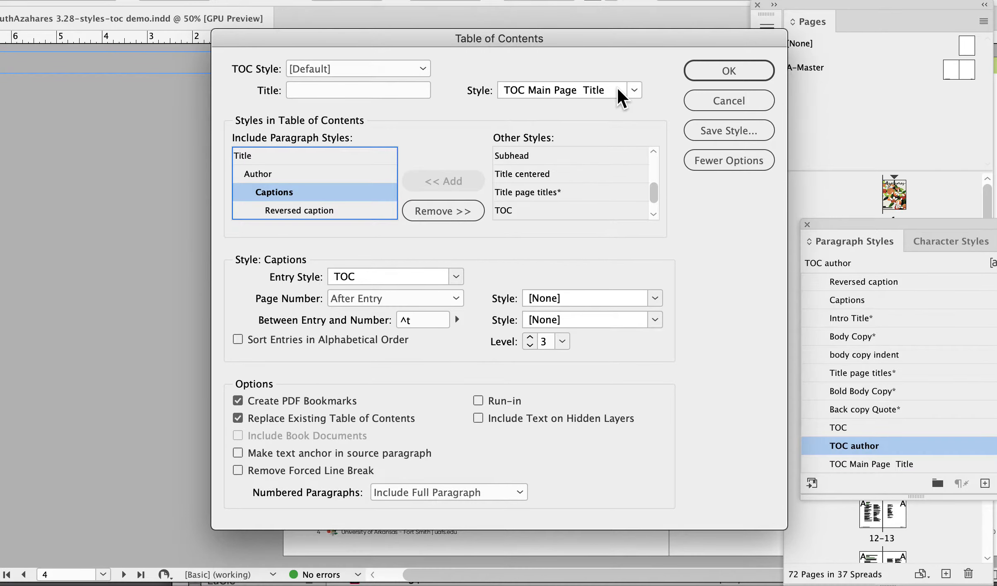
{"action": "left_click", "coordinate": [717, 75]}
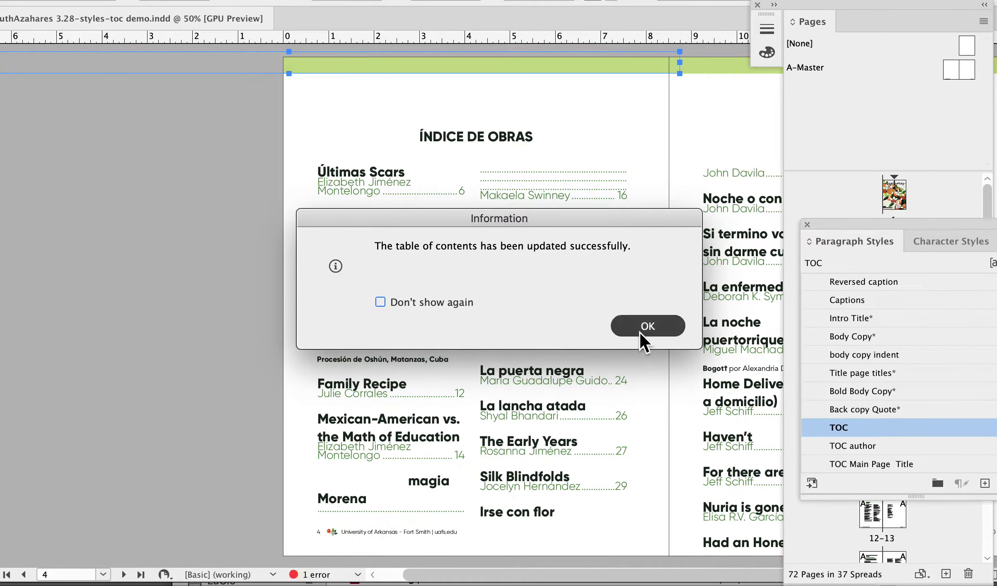
{"action": "left_click", "coordinate": [641, 333]}
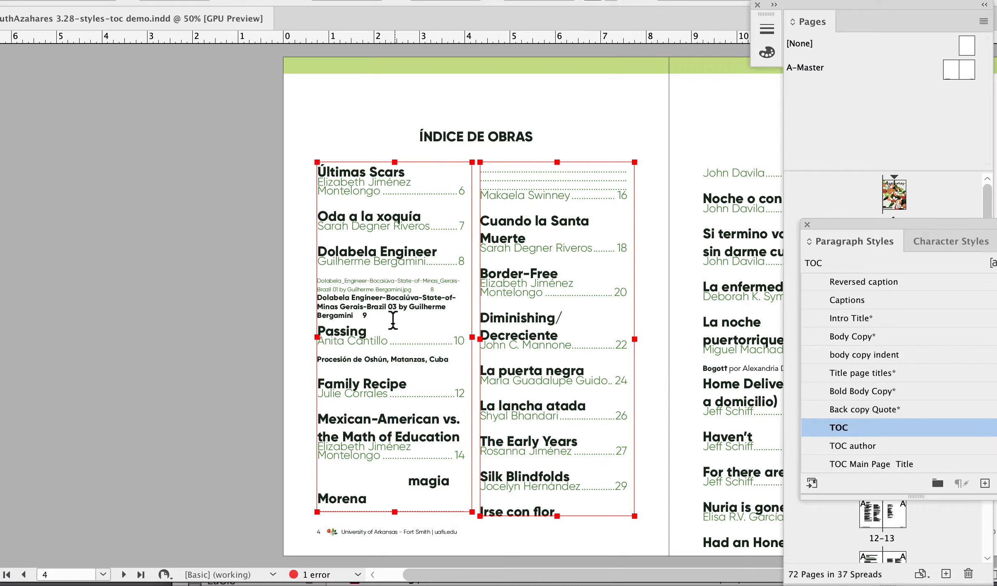
Select all the table of contents text and reset its character style to [None].
{"action": "left_click", "coordinate": [357, 343]}
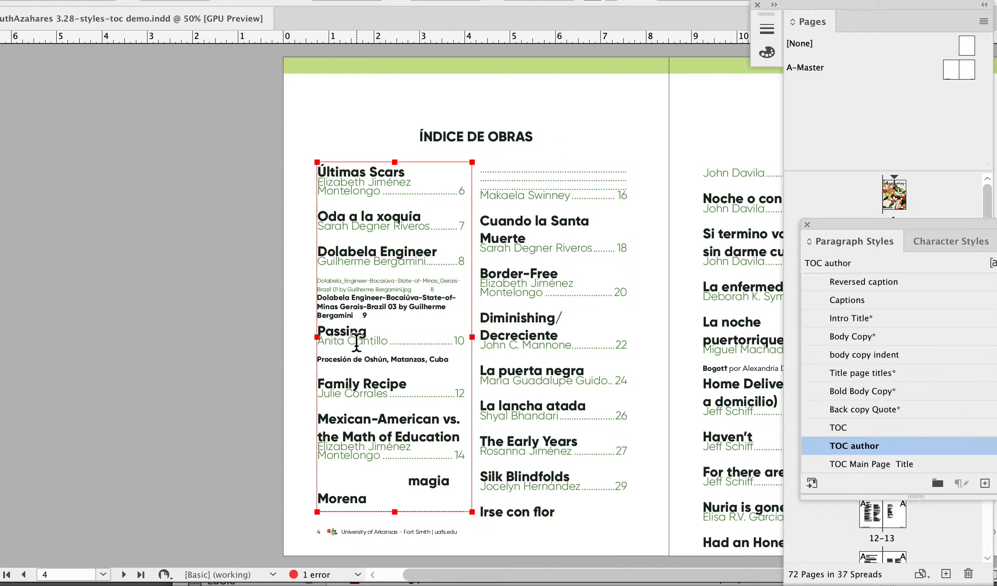
{"action": "key", "text": "super+a"}
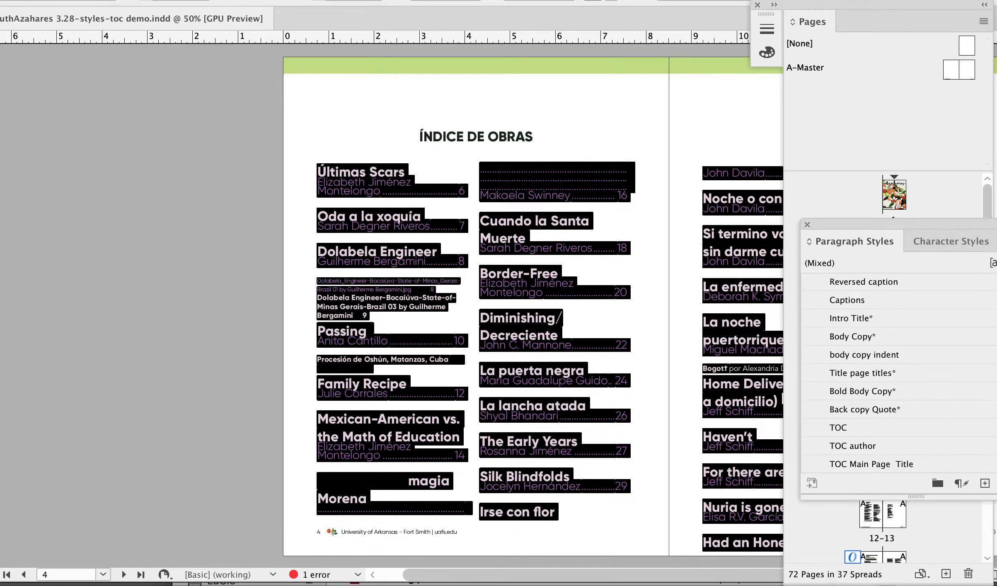
{"action": "left_click", "coordinate": [952, 243]}
{"action": "left_click", "coordinate": [848, 282]}
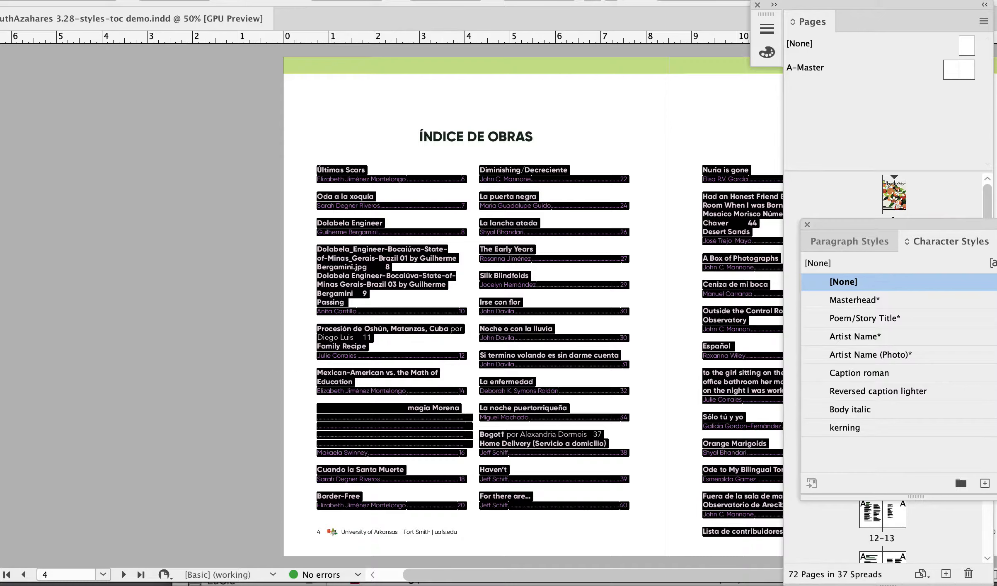
Deselect the text and turn off preview mode to show guides and hidden characters around the Dolabela Engineer photo entries.
{"action": "left_click", "coordinate": [305, 152]}
{"action": "left_click_drag", "start_coordinate": [368, 196], "coordinate": [518, 324]}
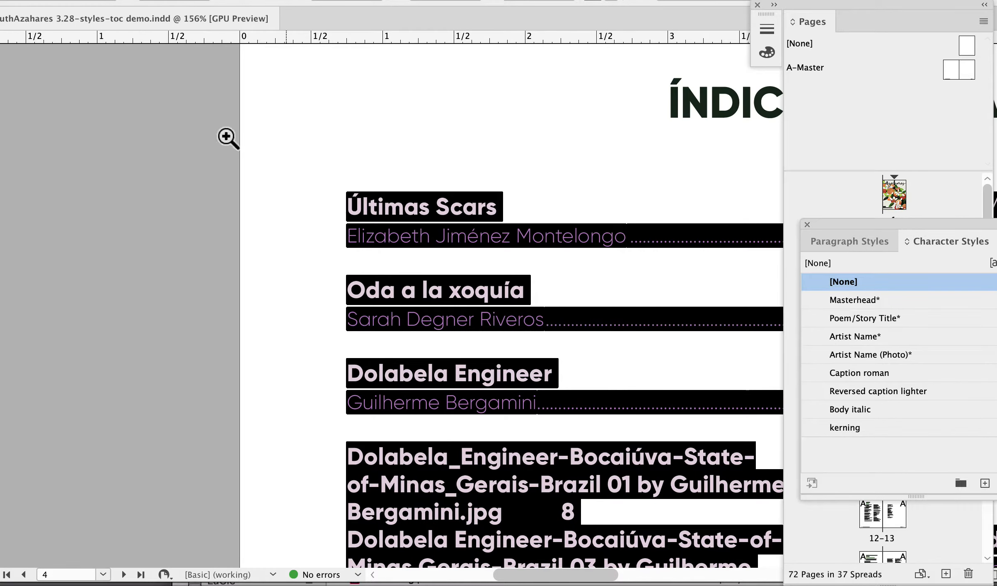
{"action": "key", "text": "Escape"}
{"action": "left_click", "coordinate": [341, 125]}
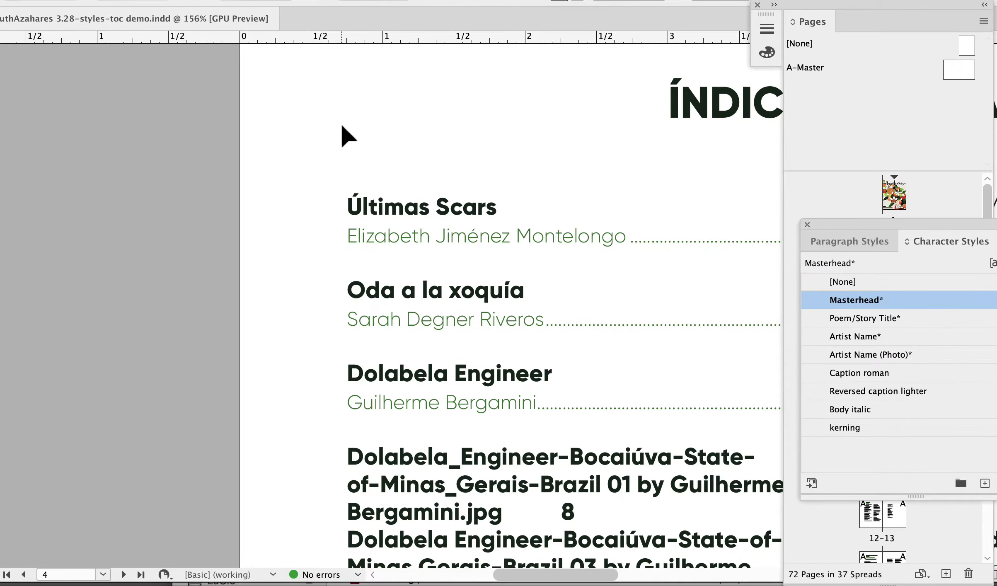
{"action": "key", "text": "w"}
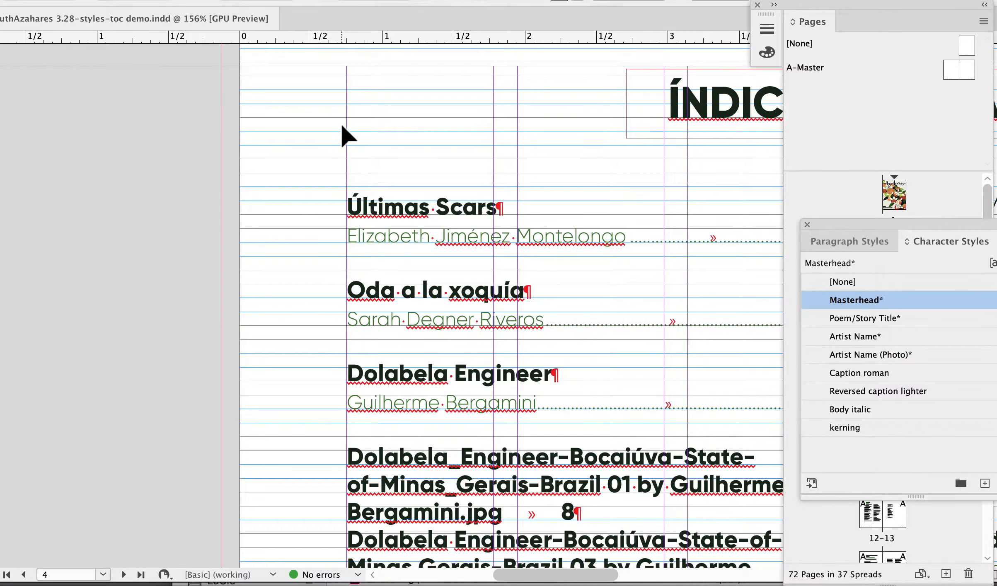
{"action": "scroll", "coordinate": [488, 417], "scroll_direction": "down", "scroll_amount": 5}
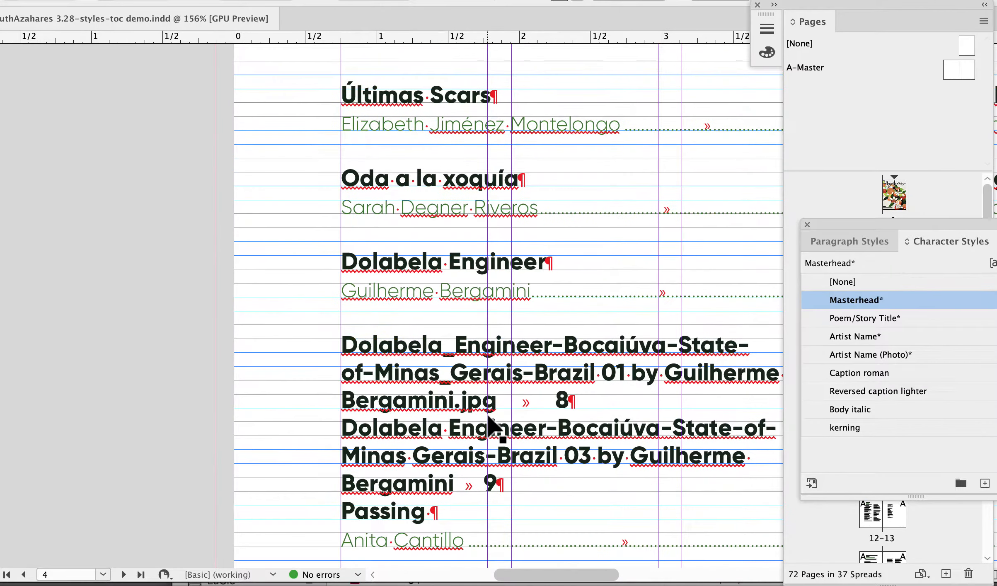
{"action": "scroll", "coordinate": [488, 416], "scroll_direction": "down", "scroll_amount": 1}
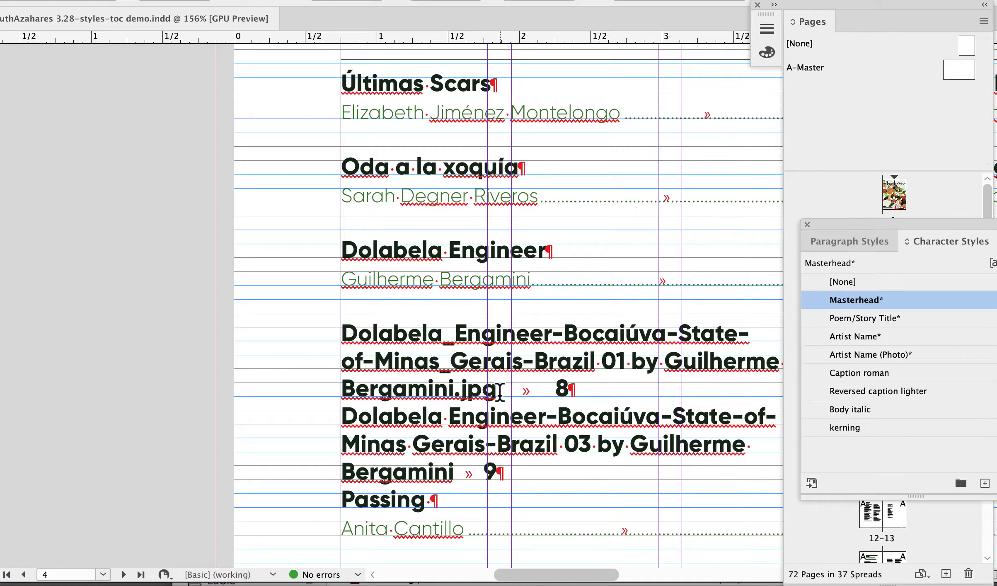
Replace the underscores with spaces in the title of the Dolabela Engineer photo 01 entry.
{"action": "left_click", "coordinate": [453, 334]}
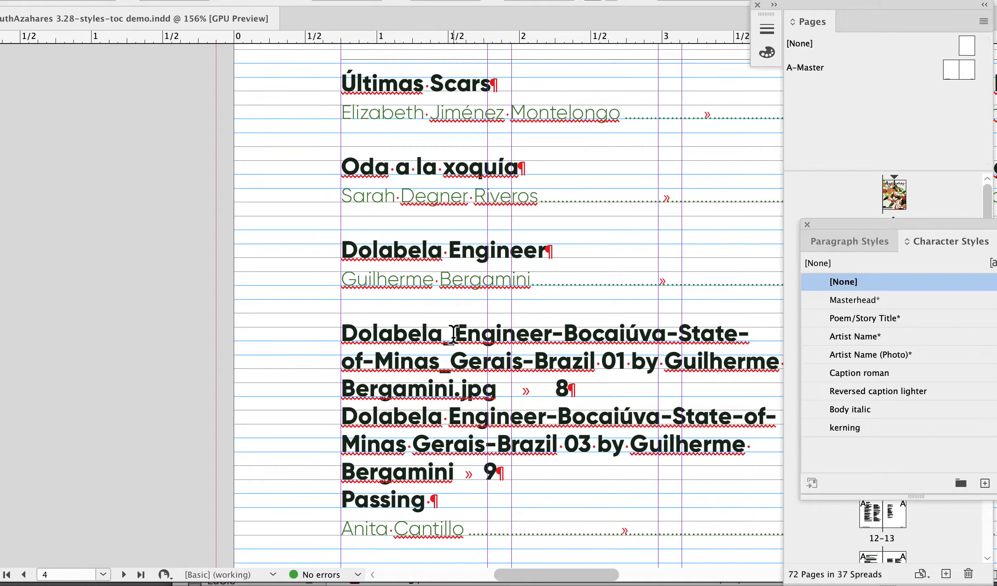
{"action": "key", "text": "BackSpace"}
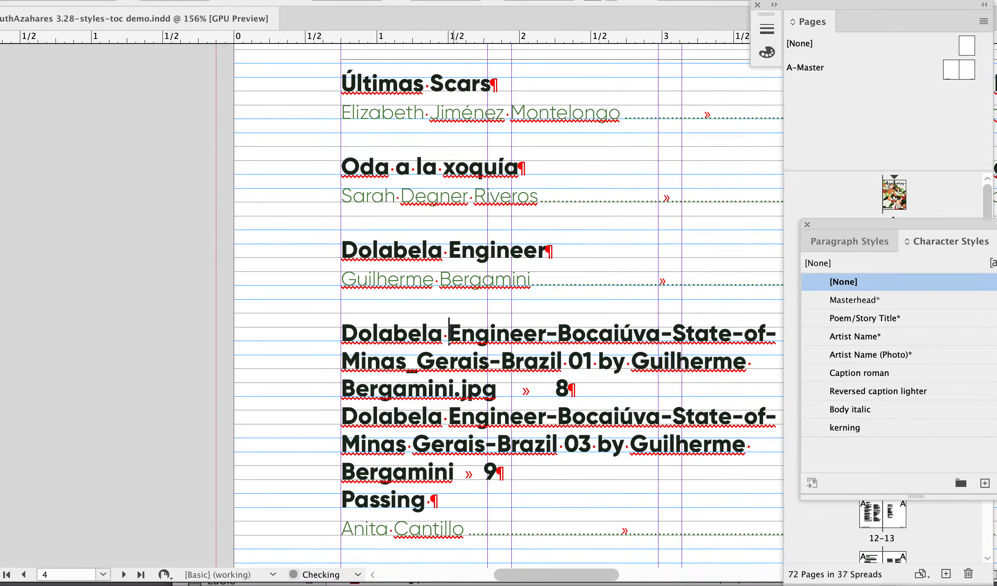
{"action": "left_click", "coordinate": [416, 364]}
{"action": "key", "text": "BackSpace"}
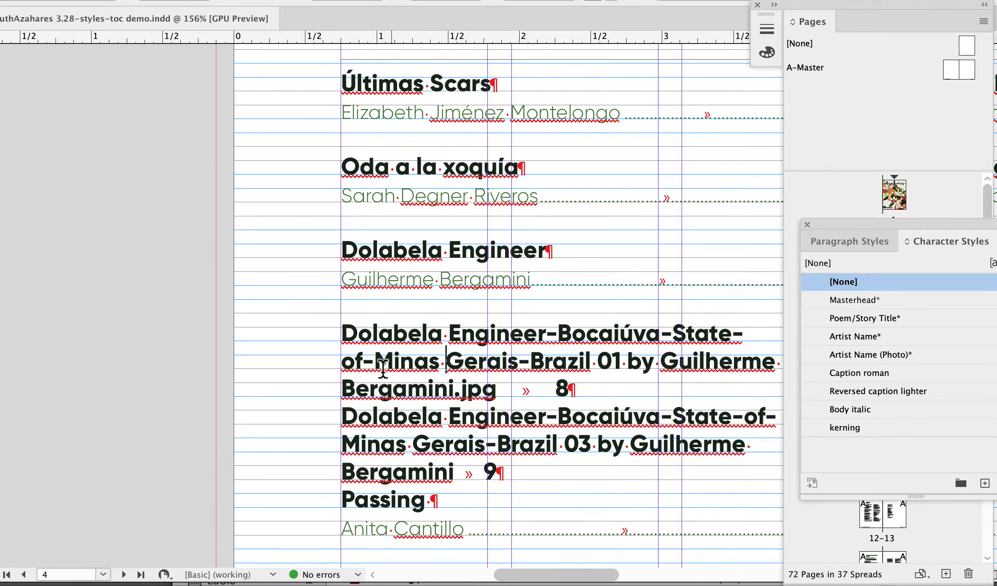
Put the photographer's byline of the photo 01 entry in its own paragraph and delete its .jpg extension.
{"action": "left_click", "coordinate": [629, 362]}
{"action": "key", "text": "Return"}
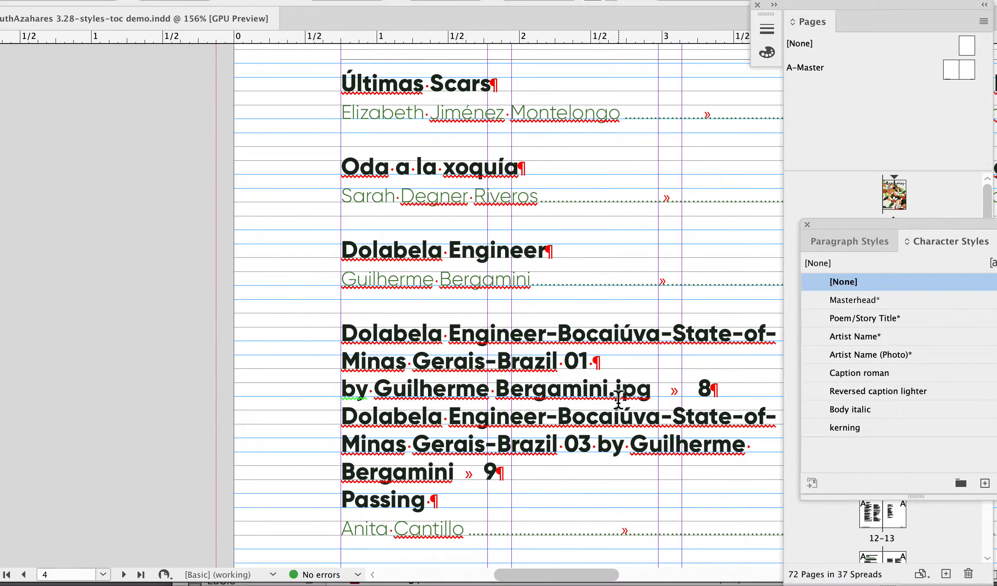
{"action": "left_click_drag", "start_coordinate": [609, 392], "coordinate": [648, 390]}
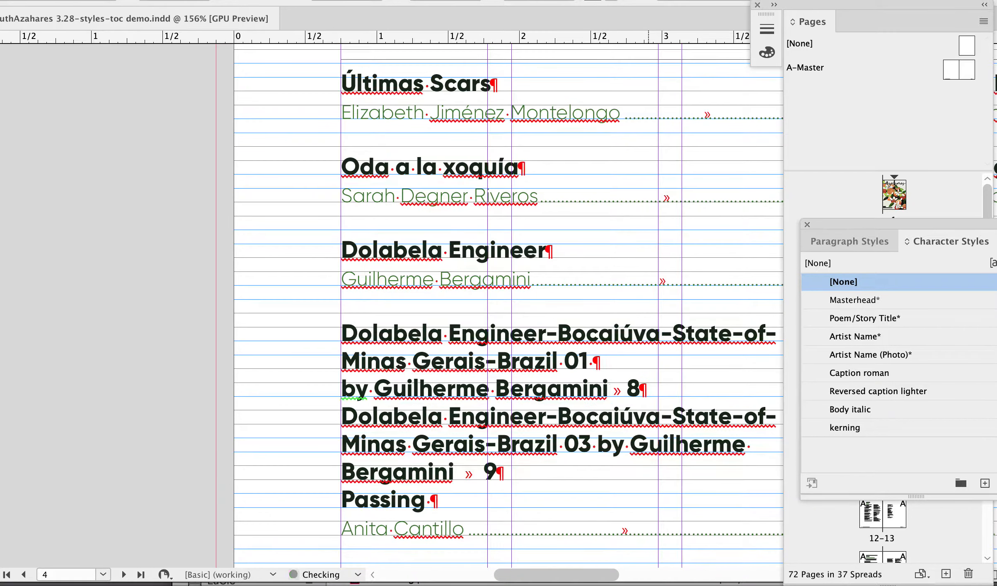
{"action": "key", "text": "BackSpace"}
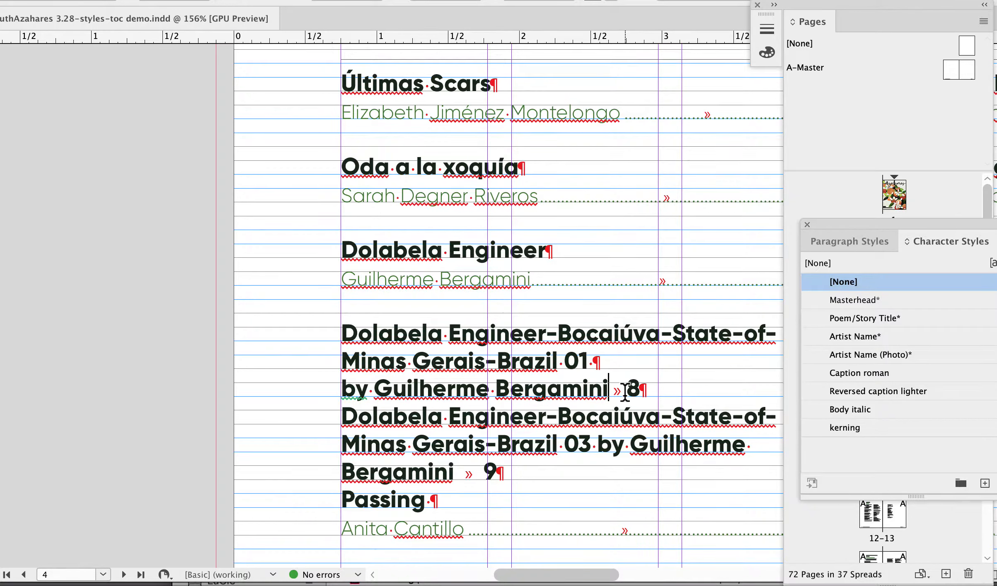
Apply the TOC author paragraph style to the photographer's byline of the photo 01 entry.
{"action": "left_click", "coordinate": [547, 396]}
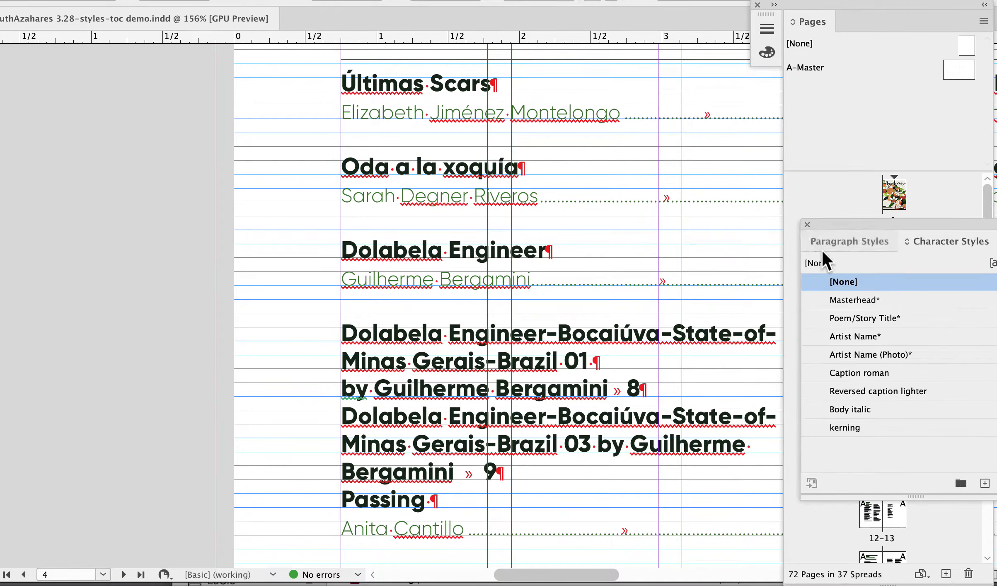
{"action": "left_click", "coordinate": [830, 240]}
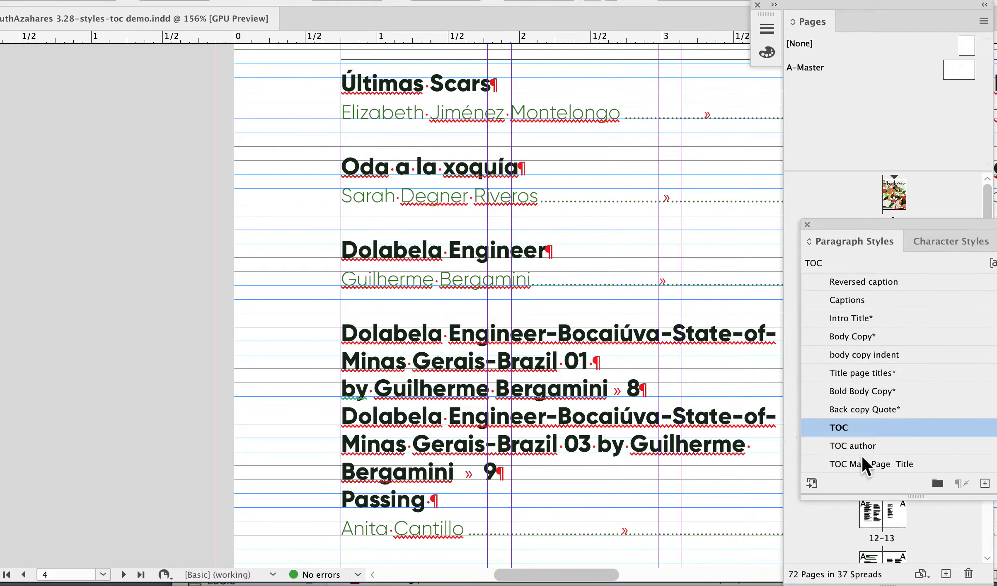
{"action": "left_click", "coordinate": [862, 442]}
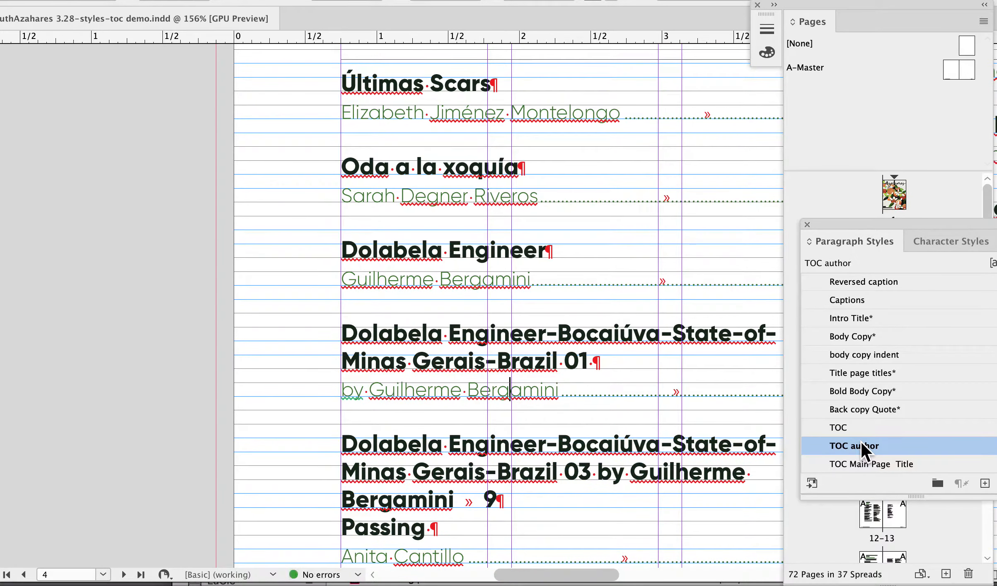
Delete the Dolabela Engineer photo 01 and photo 03 entries, including their bylines, from the table of contents.
{"action": "scroll", "coordinate": [509, 374], "scroll_direction": "right", "scroll_amount": 3}
{"action": "scroll", "coordinate": [509, 374], "scroll_direction": "down", "scroll_amount": 2}
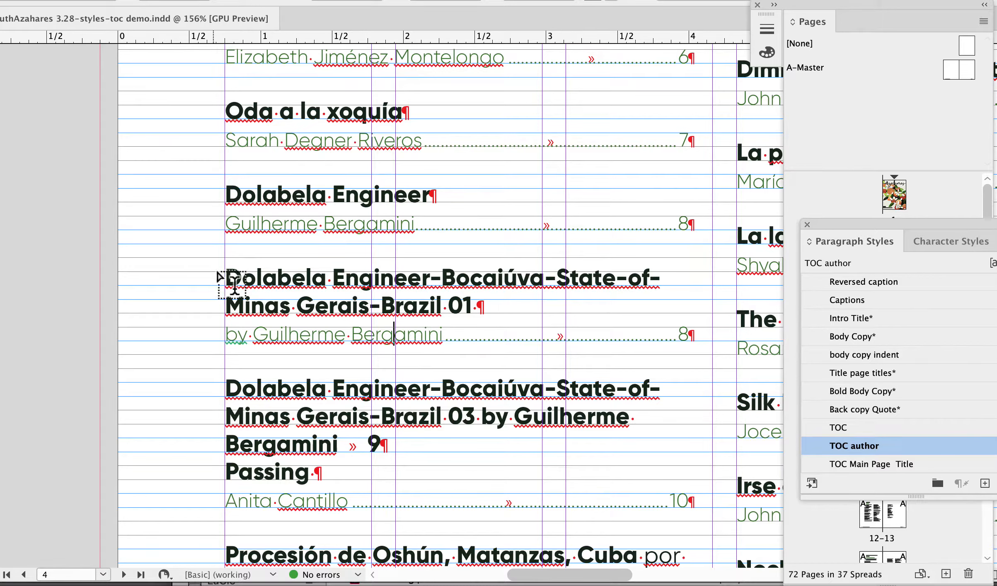
{"action": "left_click_drag", "start_coordinate": [225, 273], "coordinate": [614, 448]}
{"action": "key", "text": "BackSpace"}
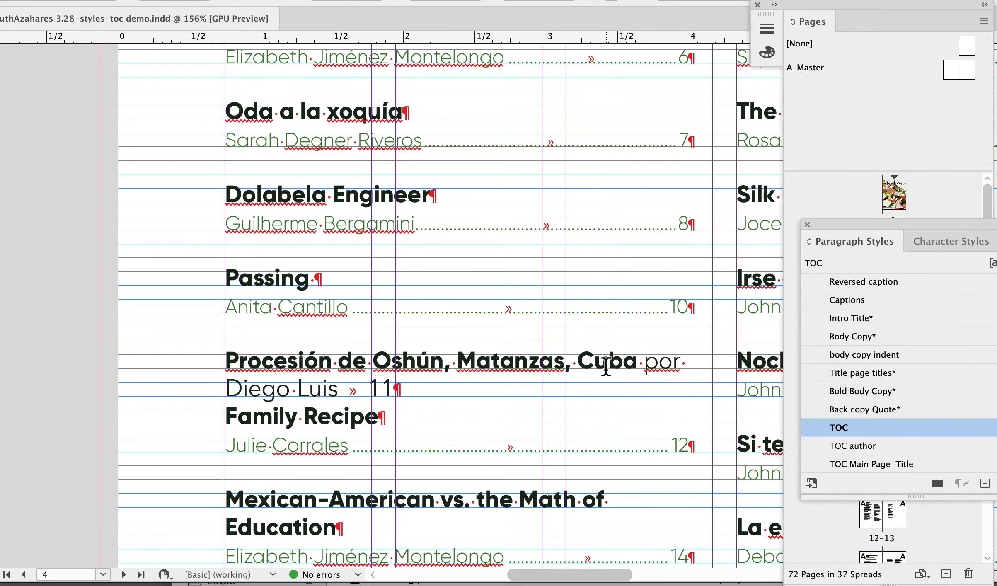
Put the byline of the Procesión de Oshún entry in its own paragraph, clear its overrides and apply the TOC author paragraph style.
{"action": "left_click", "coordinate": [644, 362]}
{"action": "key", "text": "Return"}
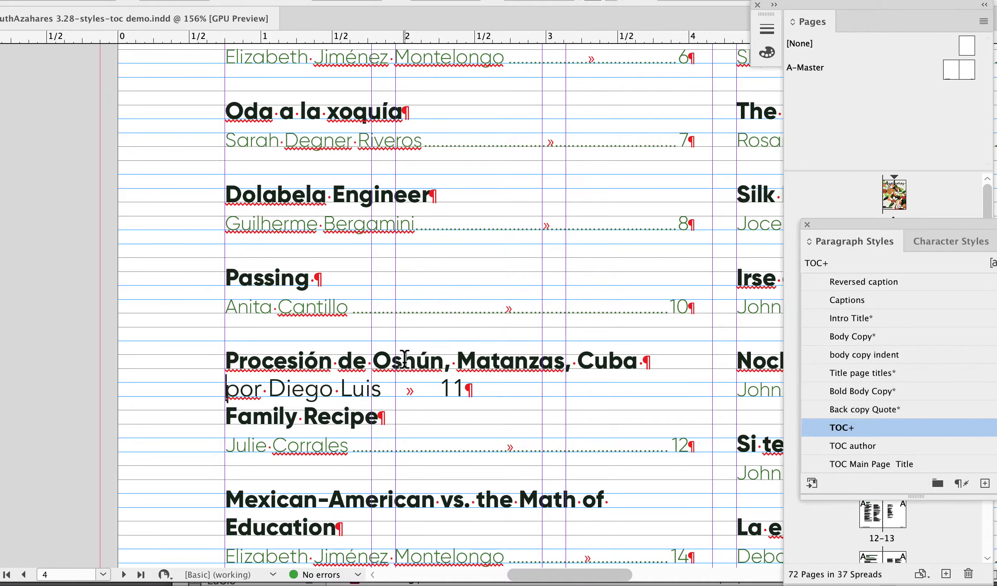
{"action": "left_click", "coordinate": [819, 426], "text": "alt"}
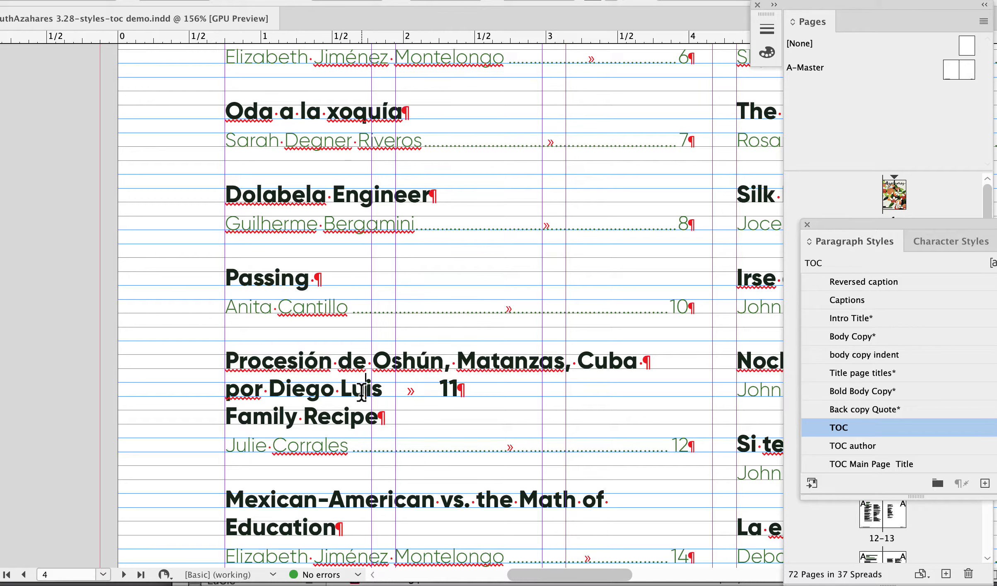
{"action": "left_click", "coordinate": [871, 446]}
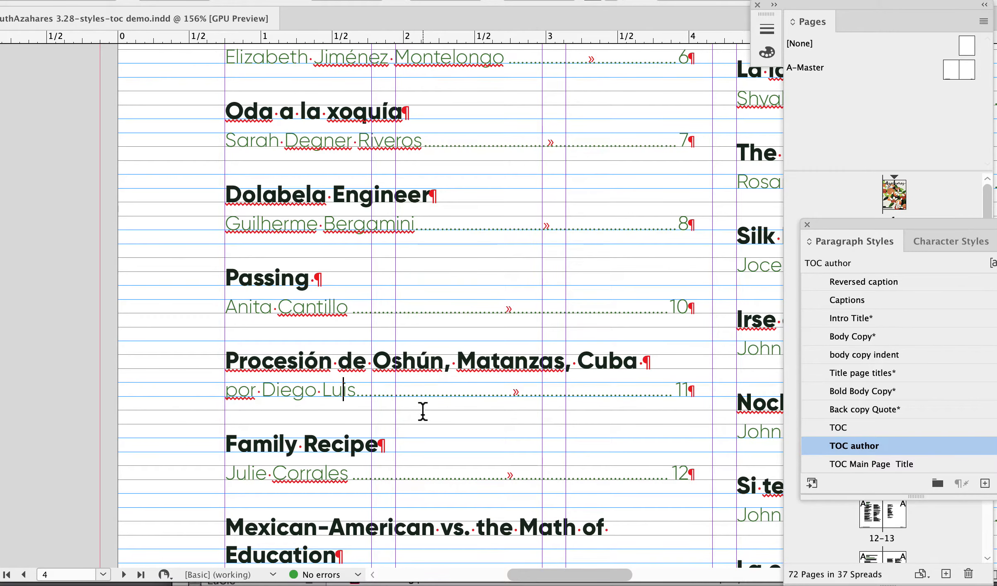
Delete the stray tabs in front of the title magia Morena.
{"action": "scroll", "coordinate": [423, 411], "scroll_direction": "down", "scroll_amount": 5}
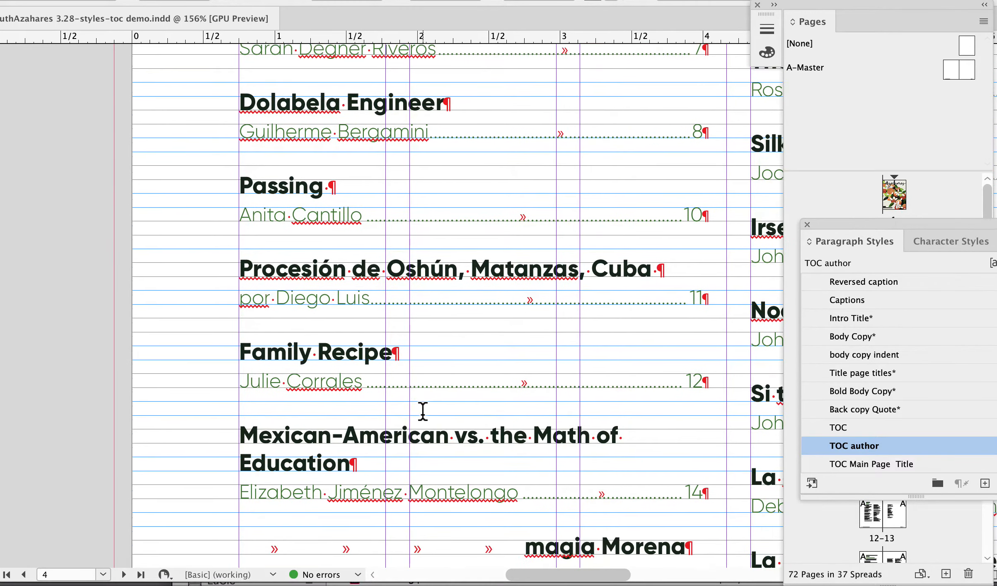
{"action": "scroll", "coordinate": [422, 412], "scroll_direction": "down", "scroll_amount": 3}
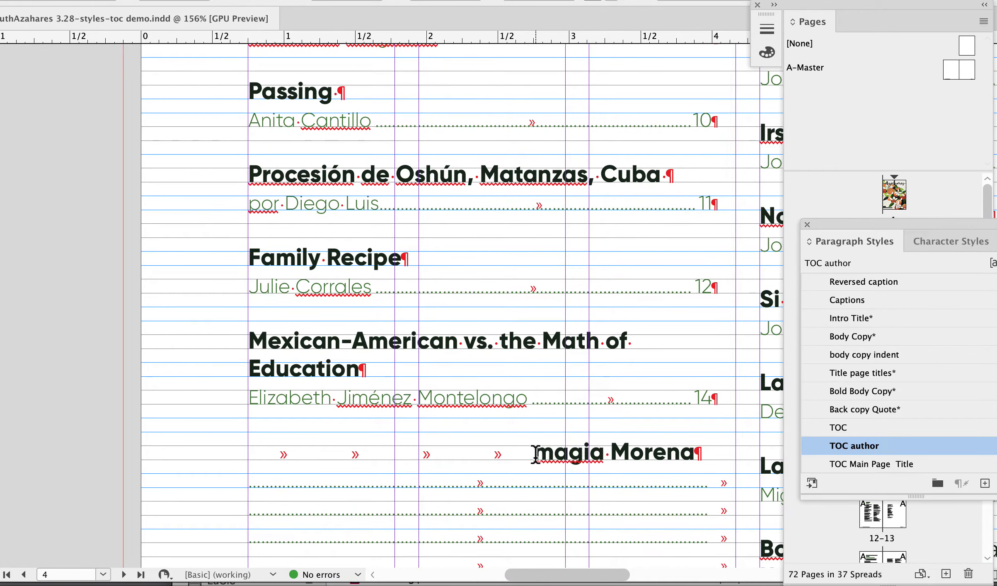
{"action": "left_click", "coordinate": [537, 454]}
{"action": "key", "text": "BackSpace"}
{"action": "key", "text": "BackSpace"}
{"action": "key", "text": "BackSpace"}
{"action": "key", "text": "BackSpace"}
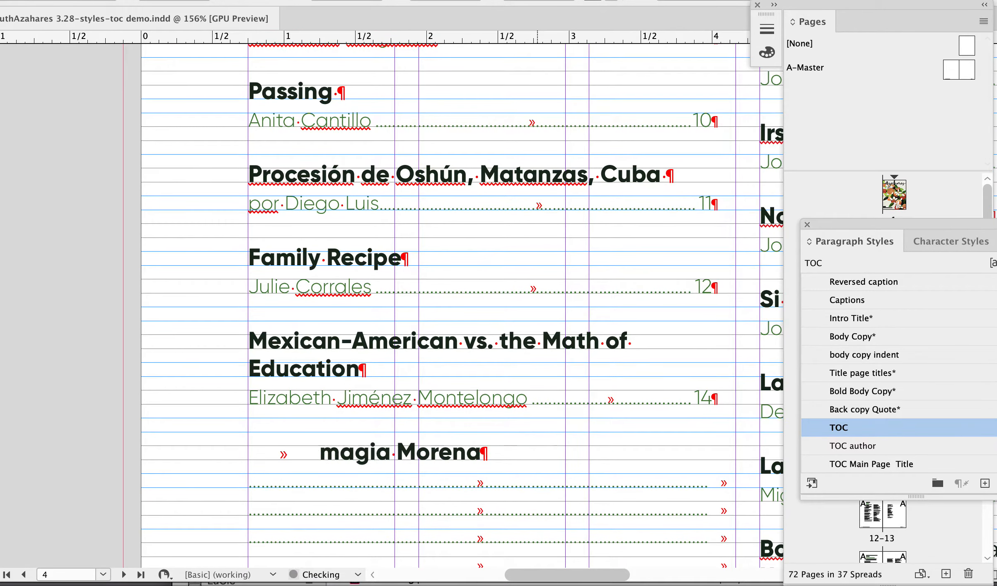
Delete the empty dotted-leader lines between the magia Morena title and its author line.
{"action": "scroll", "coordinate": [601, 499], "scroll_direction": "down", "scroll_amount": 3}
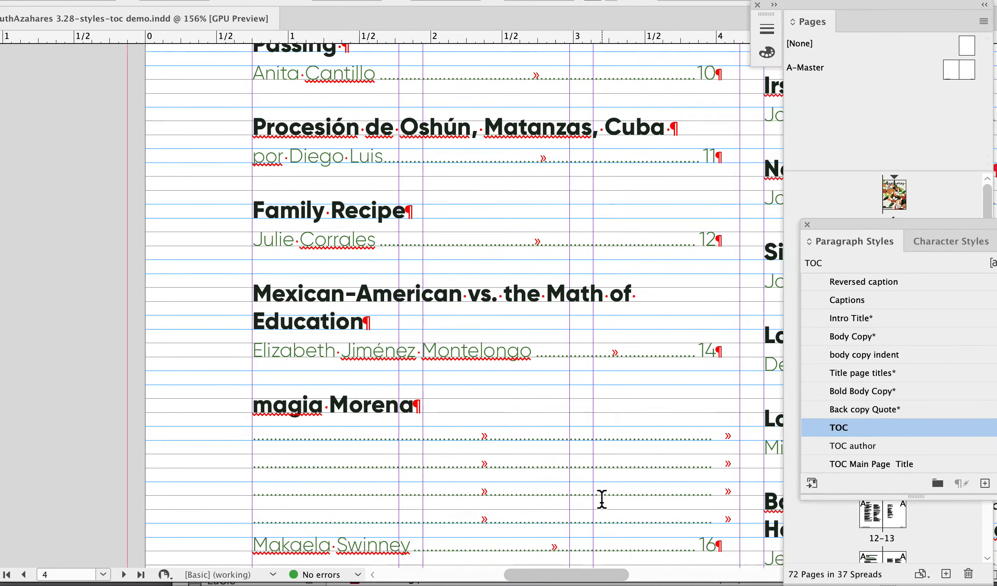
{"action": "left_click_drag", "start_coordinate": [738, 502], "coordinate": [212, 411]}
{"action": "key", "text": "BackSpace"}
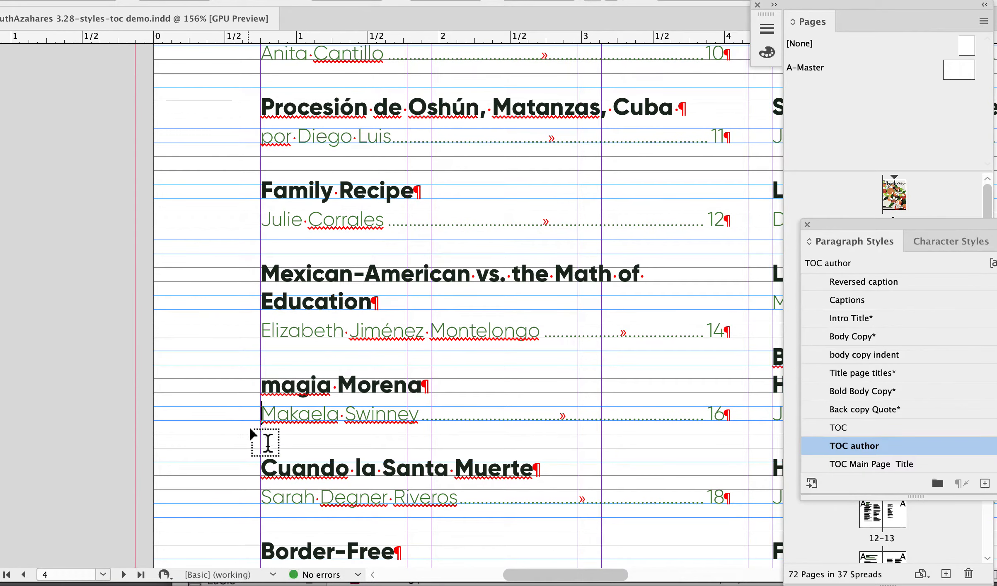
Move the author's name in the Had an Honest Friend entry to its own paragraph and apply the TOC author style.
{"action": "scroll", "coordinate": [455, 467], "scroll_direction": "down", "scroll_amount": 10}
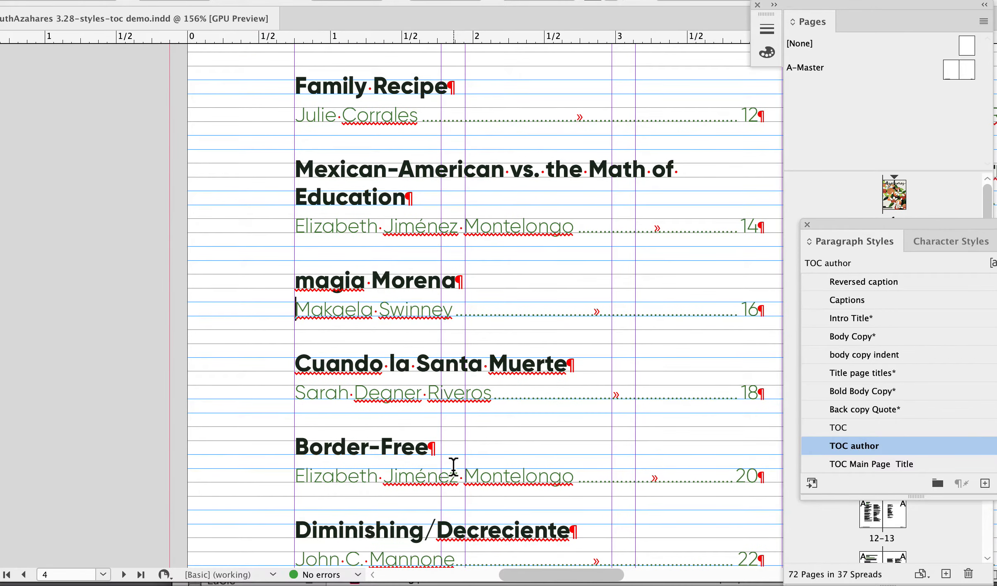
{"action": "scroll", "coordinate": [453, 467], "scroll_direction": "down", "scroll_amount": 6}
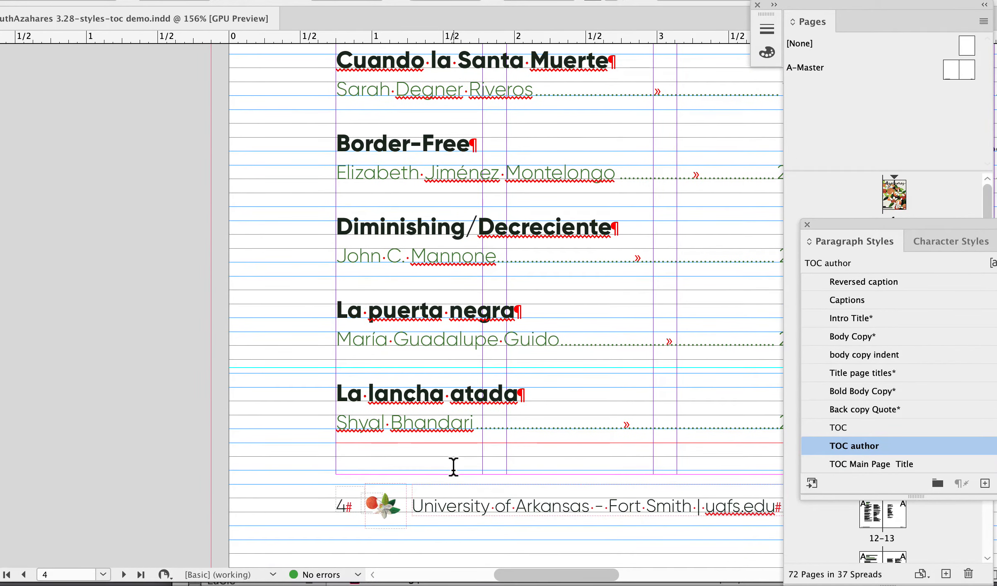
{"action": "scroll", "coordinate": [454, 467], "scroll_direction": "right", "scroll_amount": 15}
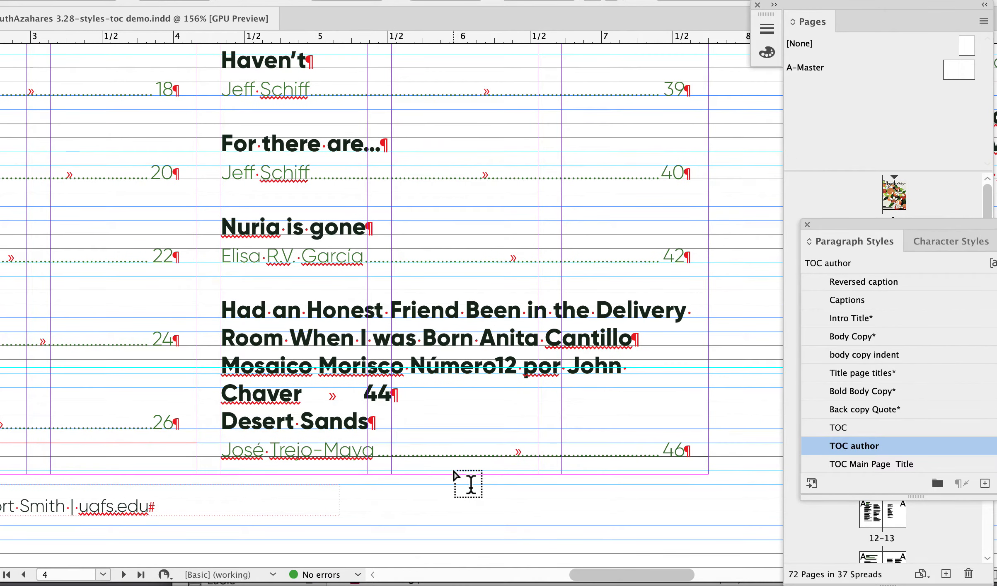
{"action": "scroll", "coordinate": [453, 473], "scroll_direction": "up", "scroll_amount": 20}
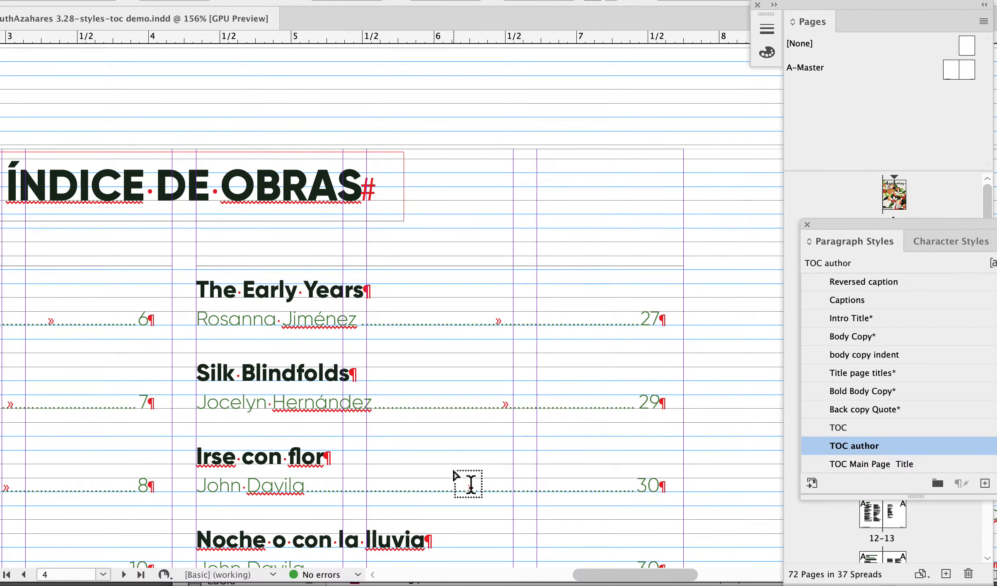
{"action": "scroll", "coordinate": [455, 476], "scroll_direction": "down", "scroll_amount": 7}
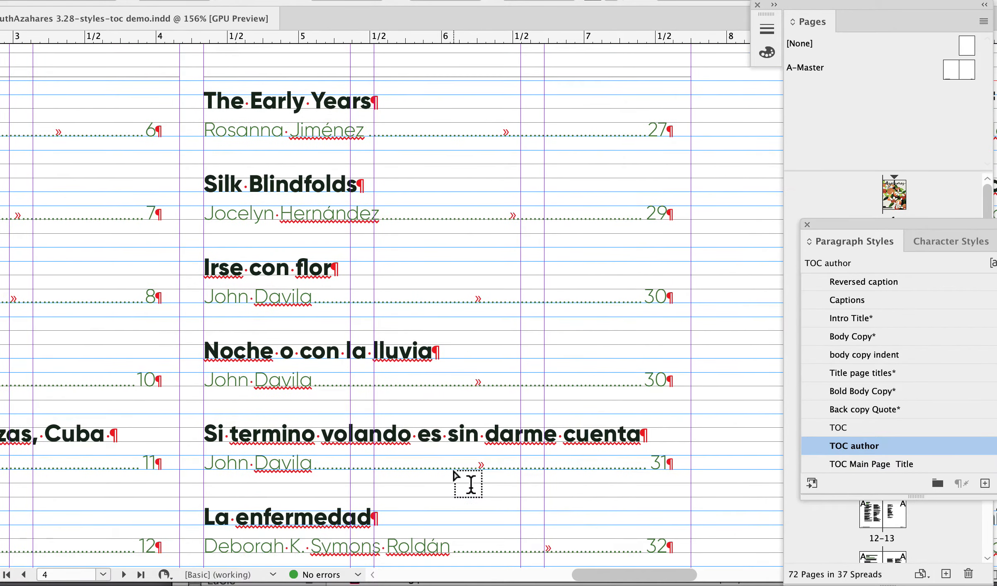
{"action": "scroll", "coordinate": [454, 476], "scroll_direction": "down", "scroll_amount": 9}
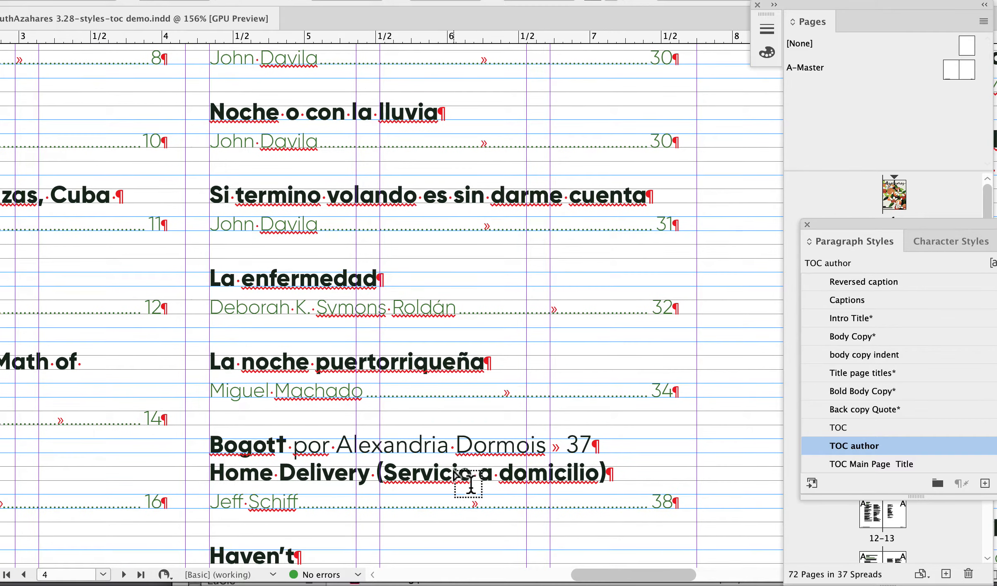
{"action": "scroll", "coordinate": [455, 472], "scroll_direction": "down", "scroll_amount": 6}
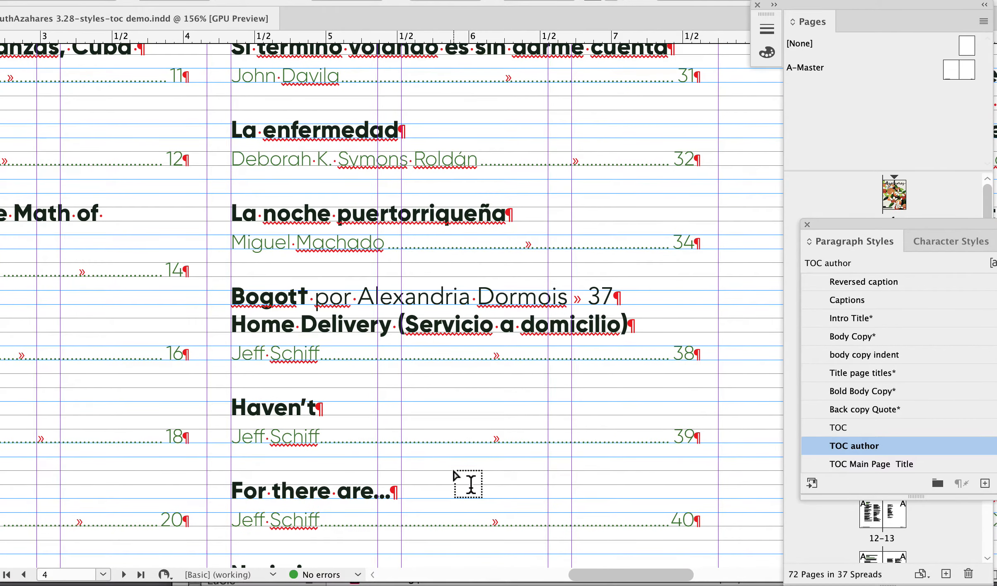
{"action": "scroll", "coordinate": [454, 477], "scroll_direction": "down", "scroll_amount": 9}
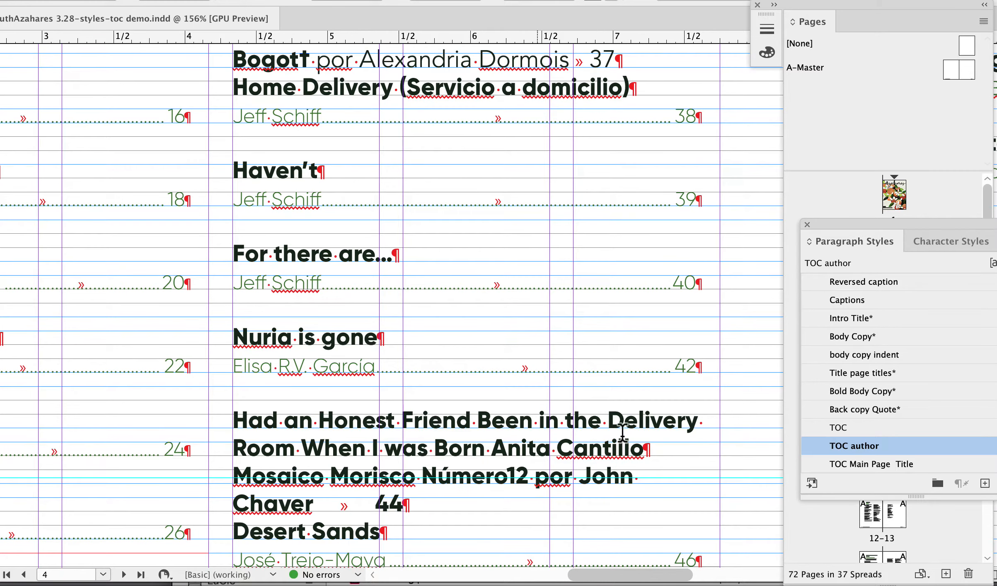
{"action": "left_click", "coordinate": [491, 448]}
{"action": "key", "text": "Return"}
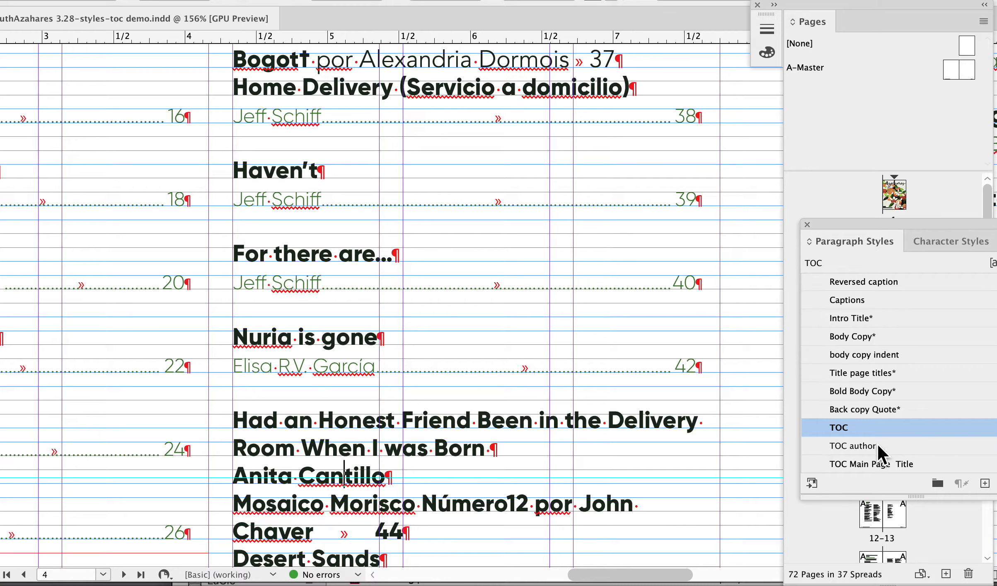
{"action": "left_click", "coordinate": [862, 445]}
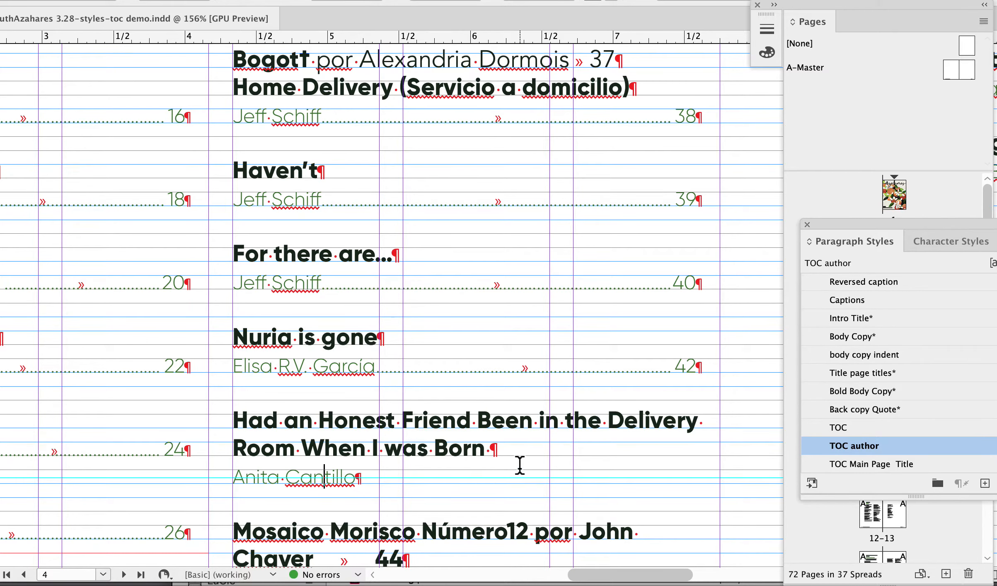
Split the byline from the Mosaico Morisco Número12 title into its own paragraph and apply the TOC author style.
{"action": "scroll", "coordinate": [519, 466], "scroll_direction": "down", "scroll_amount": 3}
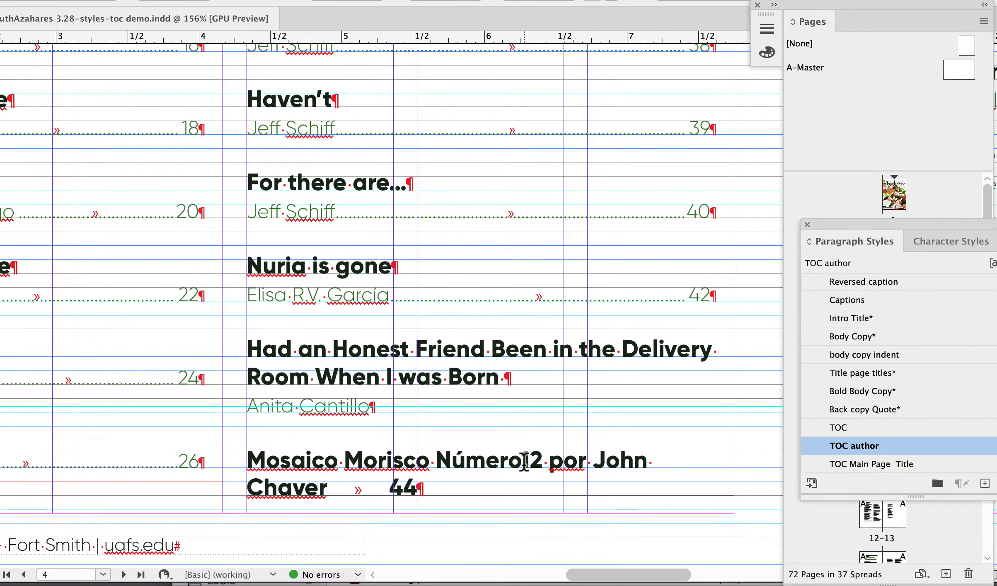
{"action": "left_click", "coordinate": [550, 459]}
{"action": "key", "text": "Return"}
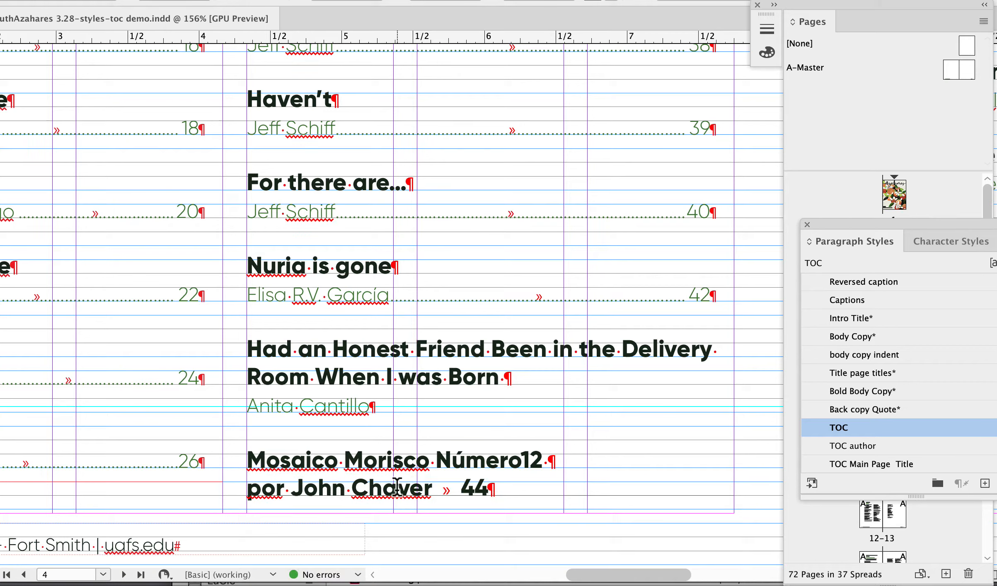
{"action": "left_click", "coordinate": [352, 489]}
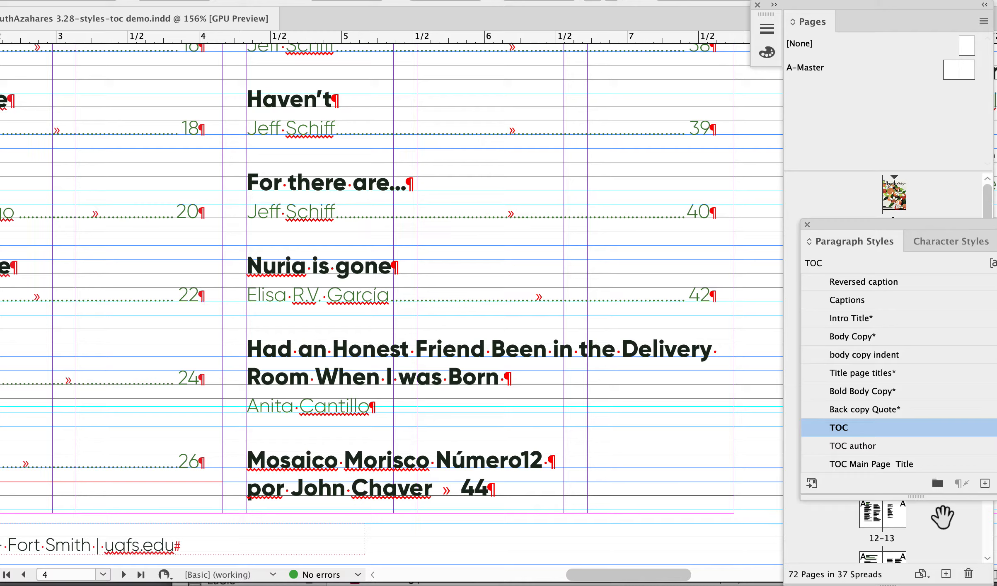
{"action": "left_click", "coordinate": [850, 446]}
{"action": "scroll", "coordinate": [677, 402], "scroll_direction": "down", "scroll_amount": 10}
{"action": "scroll", "coordinate": [677, 401], "scroll_direction": "up", "scroll_amount": 10}
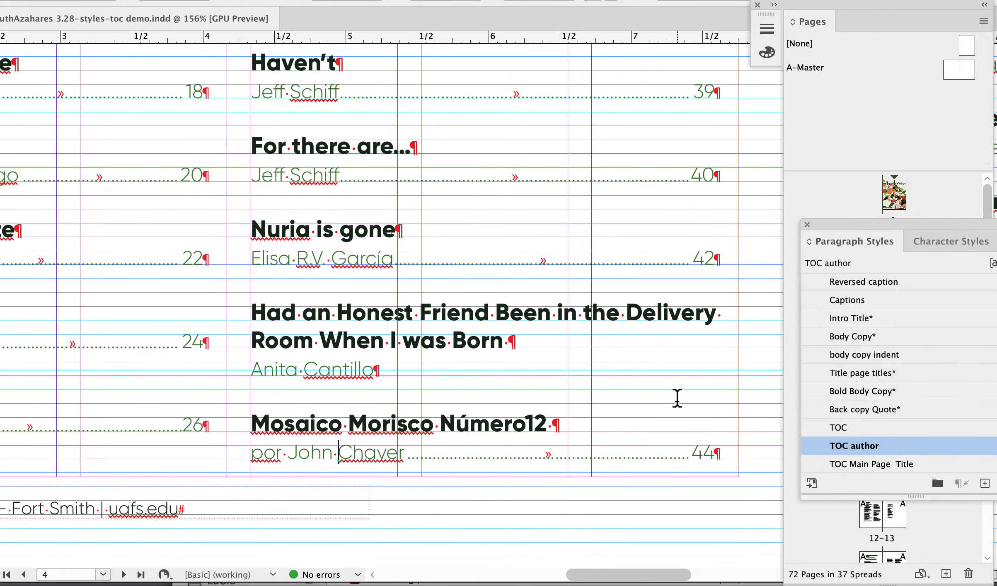
Review the remaining table of contents entries on pages 4 and 5 for title and author formatting.
{"action": "scroll", "coordinate": [677, 401], "scroll_direction": "right", "scroll_amount": 5}
{"action": "scroll", "coordinate": [677, 401], "scroll_direction": "right", "scroll_amount": 3}
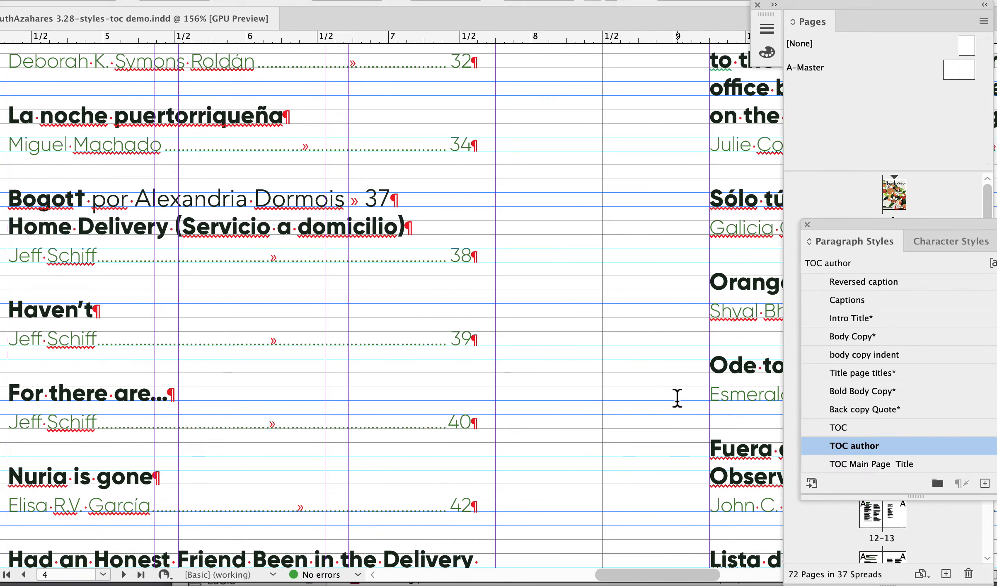
{"action": "scroll", "coordinate": [677, 401], "scroll_direction": "up", "scroll_amount": 5}
{"action": "scroll", "coordinate": [677, 397], "scroll_direction": "up", "scroll_amount": 5}
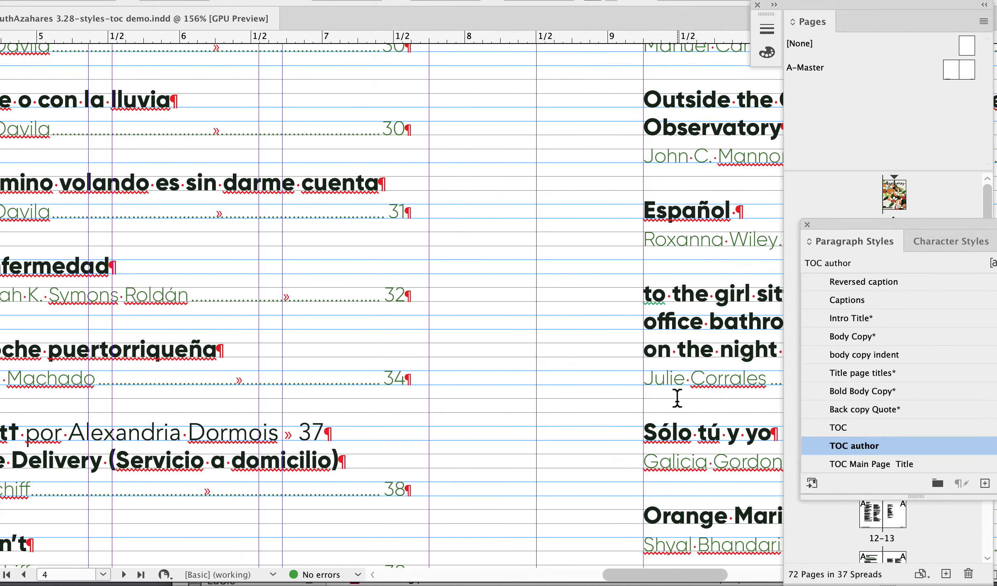
{"action": "scroll", "coordinate": [677, 398], "scroll_direction": "right", "scroll_amount": 4}
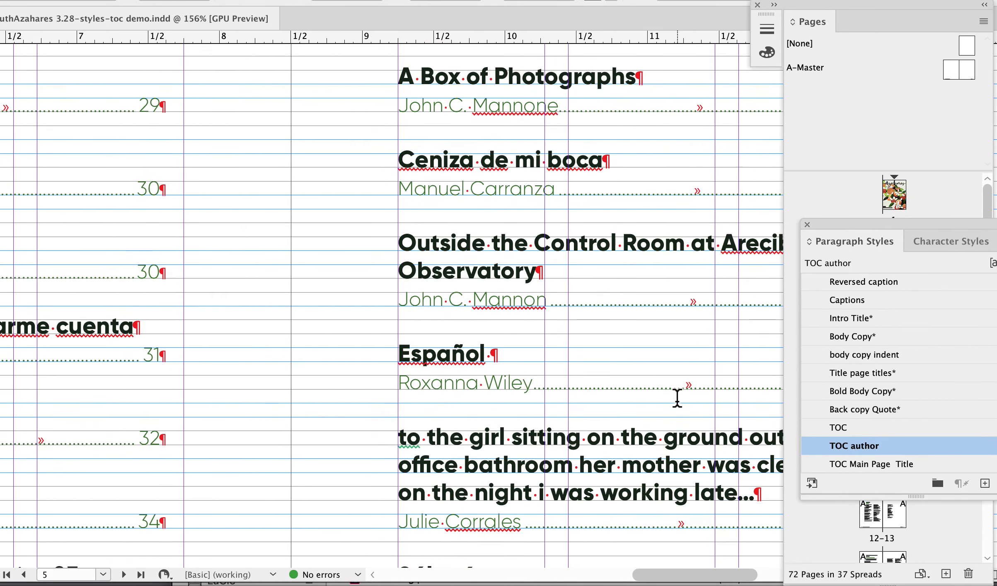
{"action": "scroll", "coordinate": [677, 398], "scroll_direction": "down", "scroll_amount": 3}
{"action": "scroll", "coordinate": [677, 398], "scroll_direction": "left", "scroll_amount": 1}
{"action": "scroll", "coordinate": [677, 399], "scroll_direction": "down", "scroll_amount": 14}
{"action": "scroll", "coordinate": [677, 398], "scroll_direction": "left", "scroll_amount": 1}
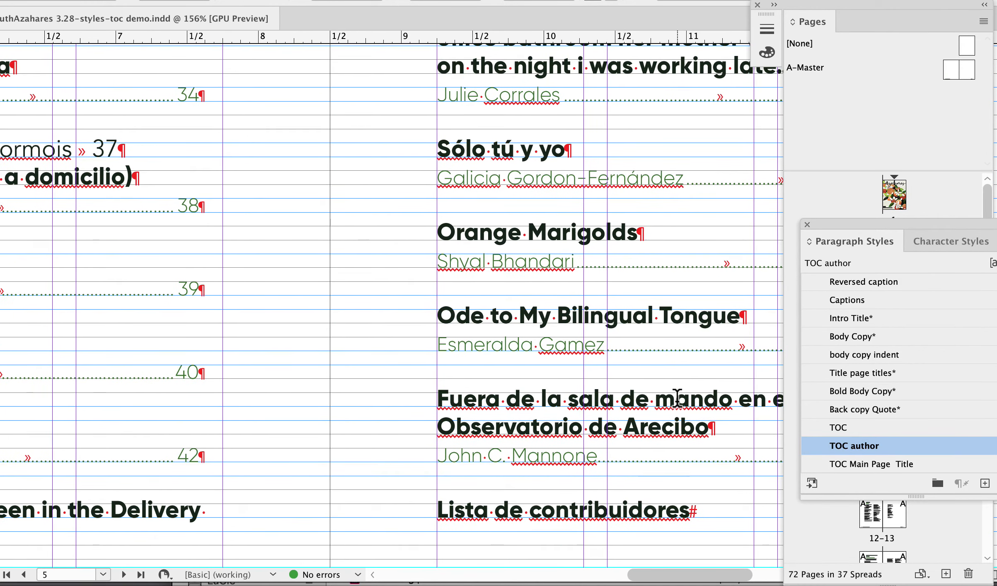
{"action": "scroll", "coordinate": [677, 398], "scroll_direction": "right", "scroll_amount": 2}
{"action": "scroll", "coordinate": [677, 397], "scroll_direction": "down", "scroll_amount": 2}
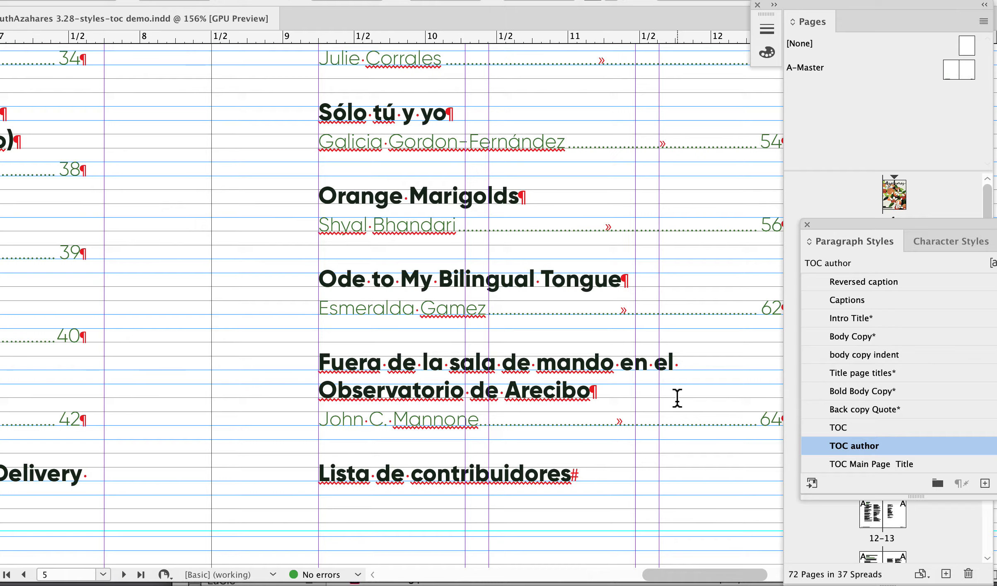
{"action": "scroll", "coordinate": [677, 398], "scroll_direction": "left", "scroll_amount": 10}
{"action": "scroll", "coordinate": [677, 398], "scroll_direction": "up", "scroll_amount": 5}
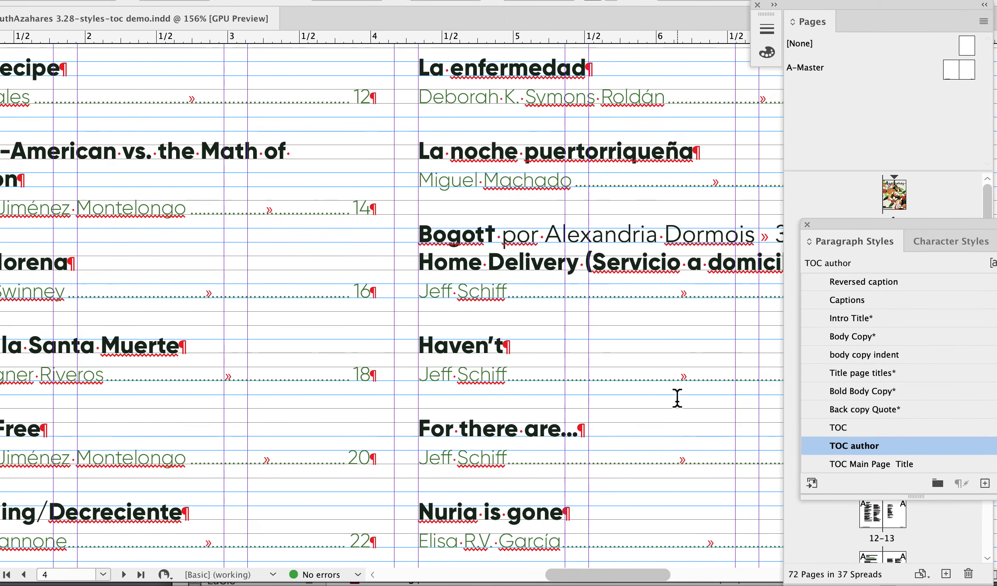
{"action": "scroll", "coordinate": [676, 398], "scroll_direction": "down", "scroll_amount": 7}
{"action": "scroll", "coordinate": [677, 398], "scroll_direction": "left", "scroll_amount": 1}
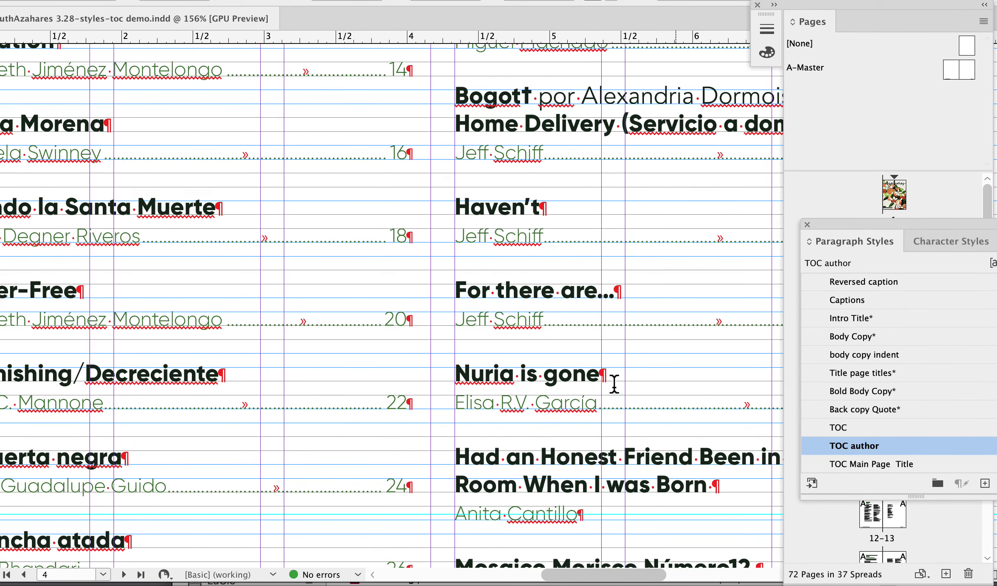
Leave text editing, turn on preview mode and review the cleaned-up contents pages 4 and 5 at 50% zoom.
{"action": "key", "text": "Escape"}
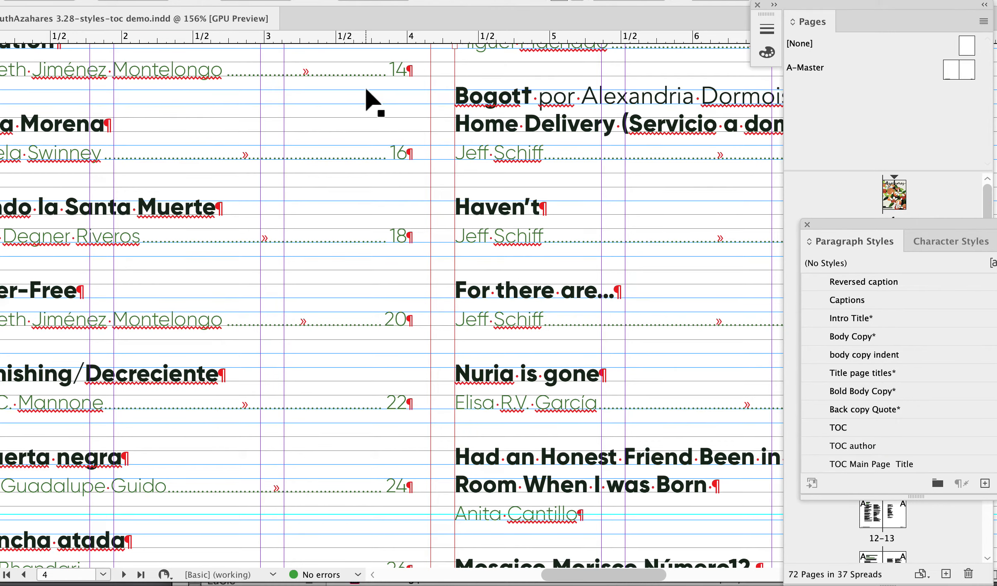
{"action": "scroll", "coordinate": [414, 116], "scroll_direction": "up", "scroll_amount": 8}
{"action": "key", "text": "w"}
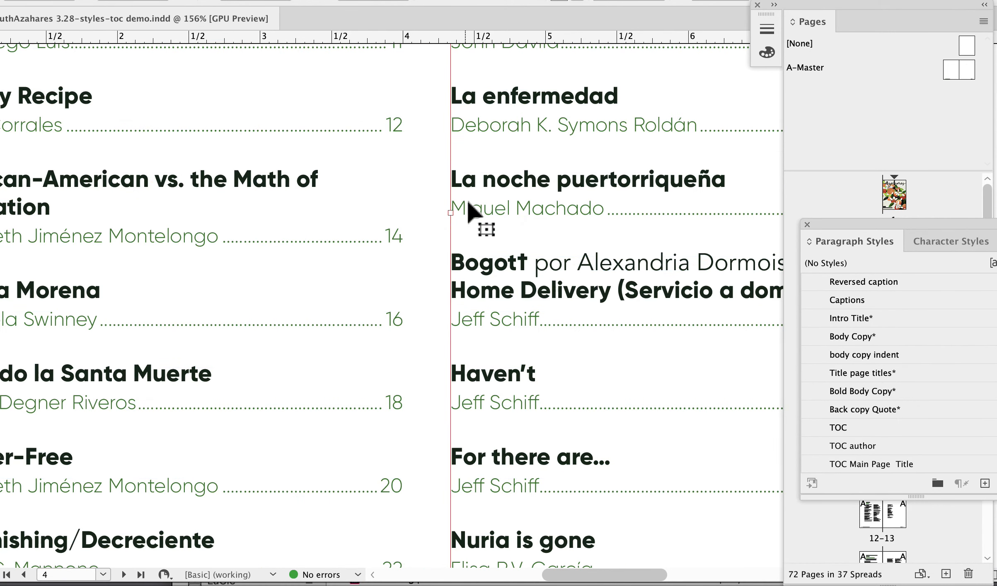
{"action": "key", "text": "super+5"}
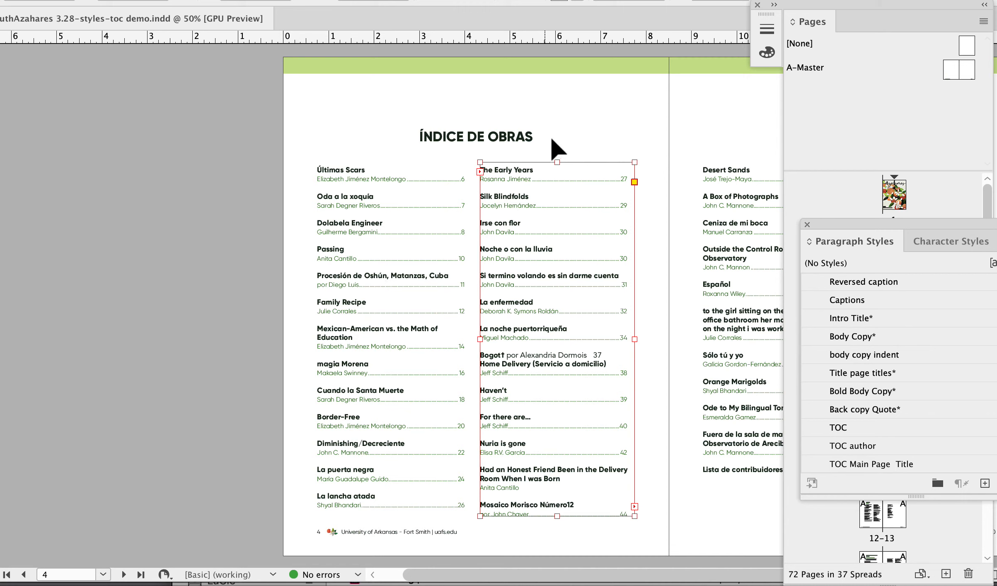
{"action": "left_click", "coordinate": [579, 116]}
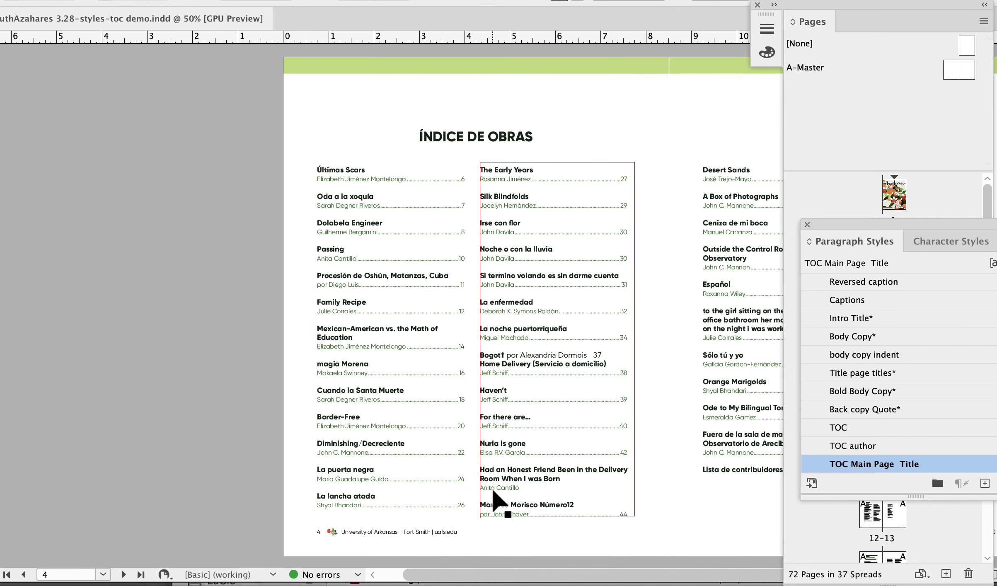
{"action": "scroll", "coordinate": [496, 502], "scroll_direction": "right", "scroll_amount": 5}
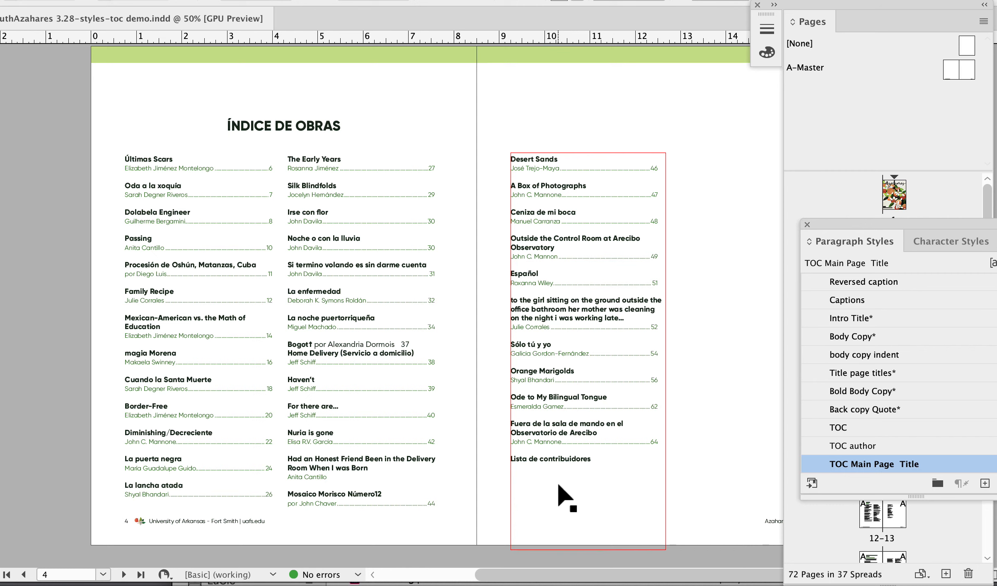
{"action": "scroll", "coordinate": [559, 485], "scroll_direction": "right", "scroll_amount": 2}
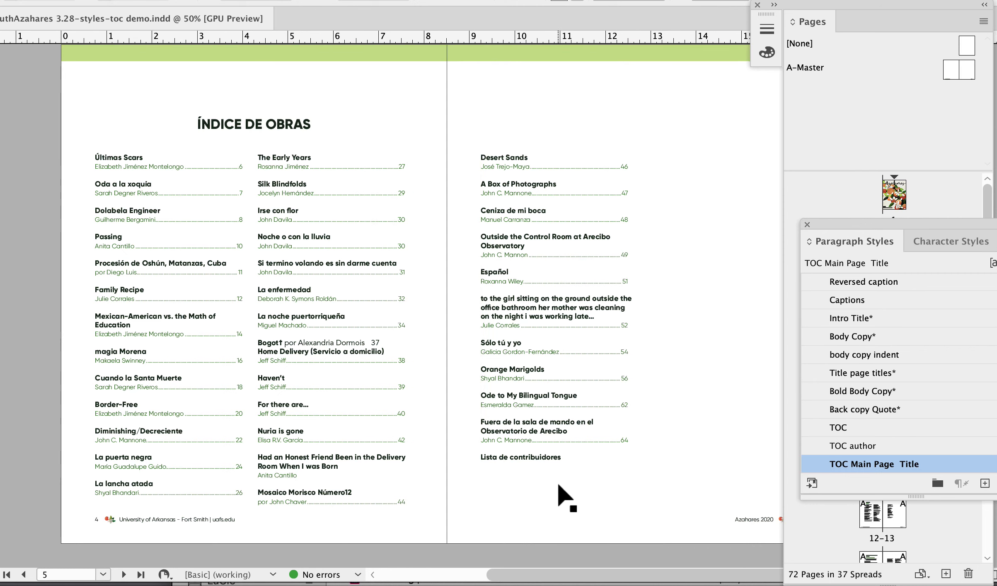